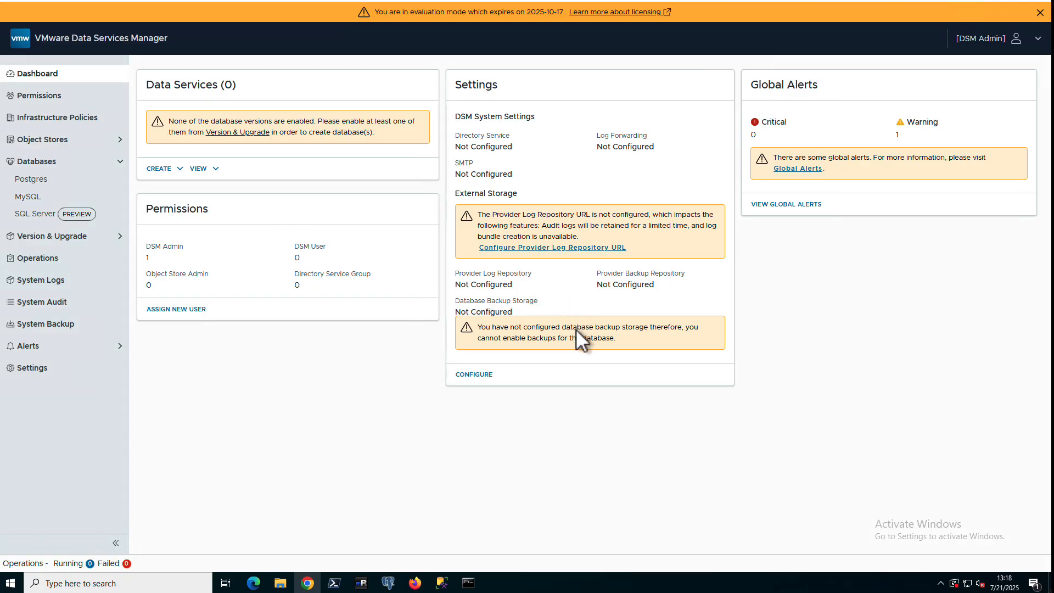
# Check alerts, then open the Create SQL Server form and note its no-enabled-versions warning
pyautogui.click(793, 168)
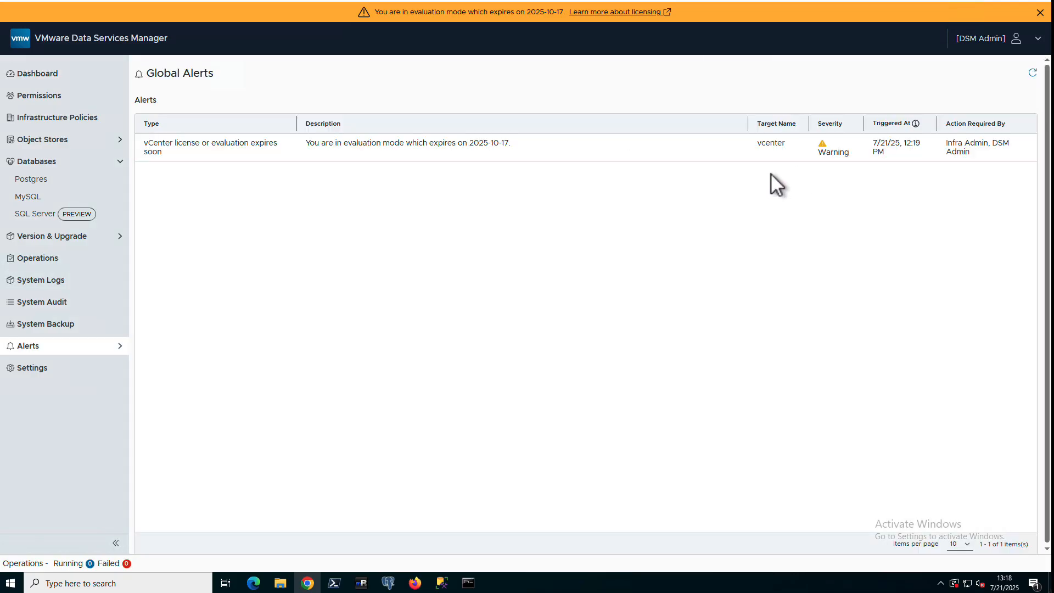
pyautogui.click(64, 78)
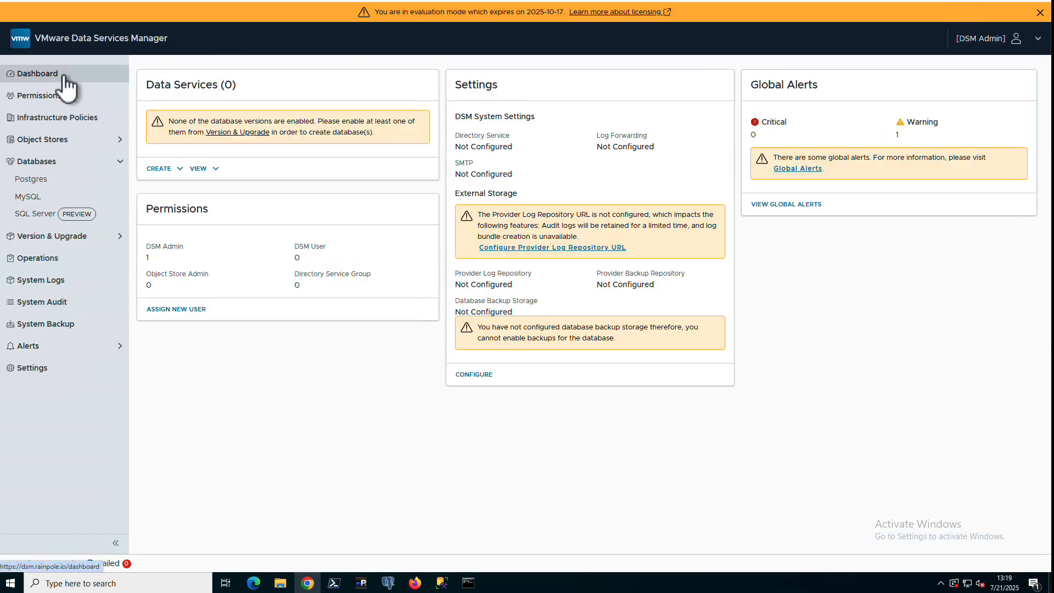
pyautogui.click(48, 216)
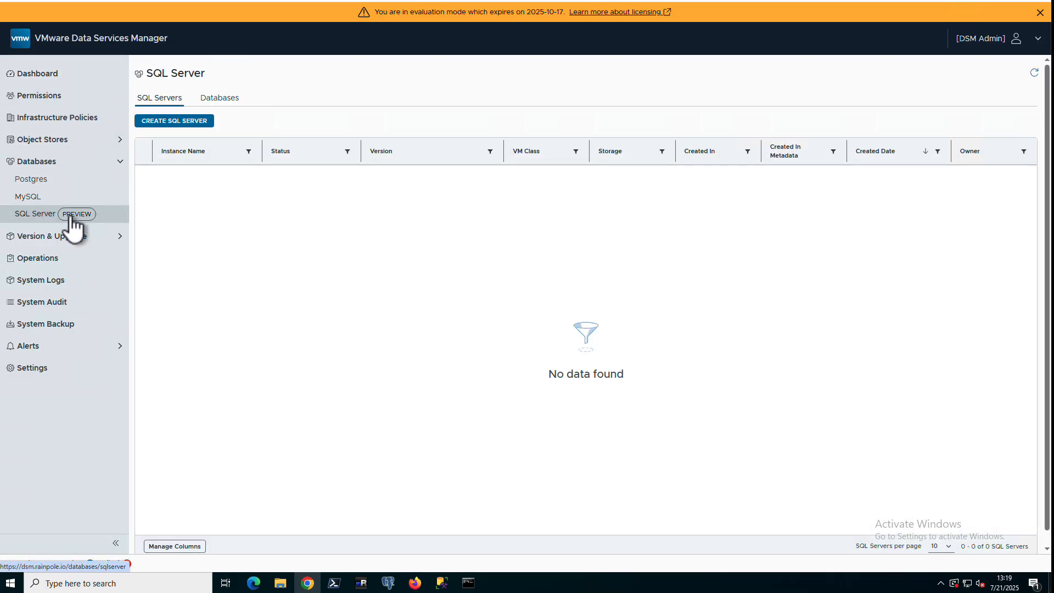
pyautogui.click(187, 124)
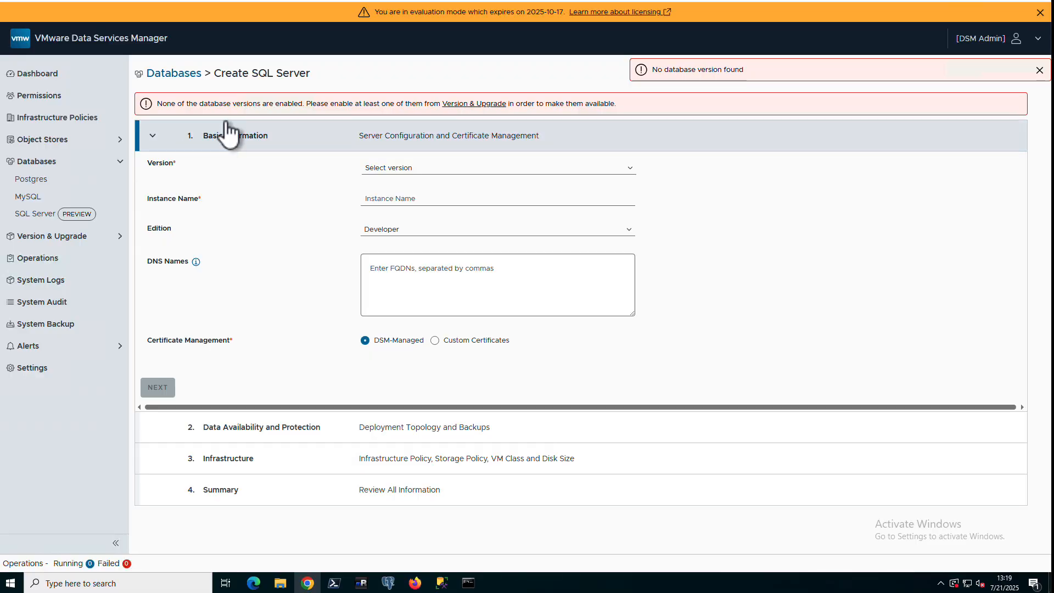
pyautogui.moveTo(199, 106); pyautogui.dragTo(339, 107)
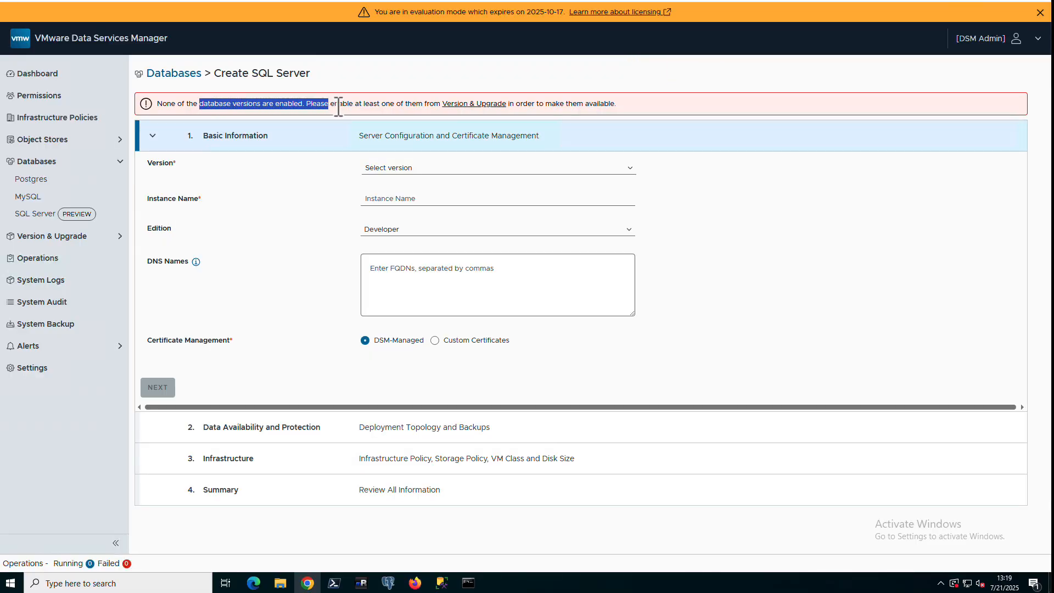
pyautogui.click(101, 237)
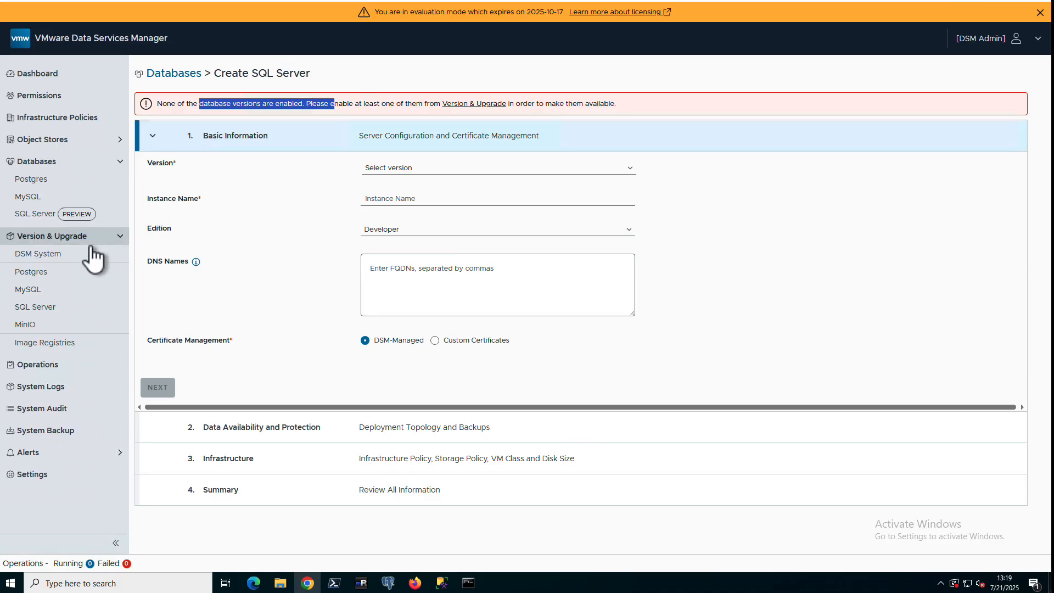
# Confirm the SQL Server version shows 0 / 1 required images, then view the empty Image Registries list
pyautogui.click(79, 319)
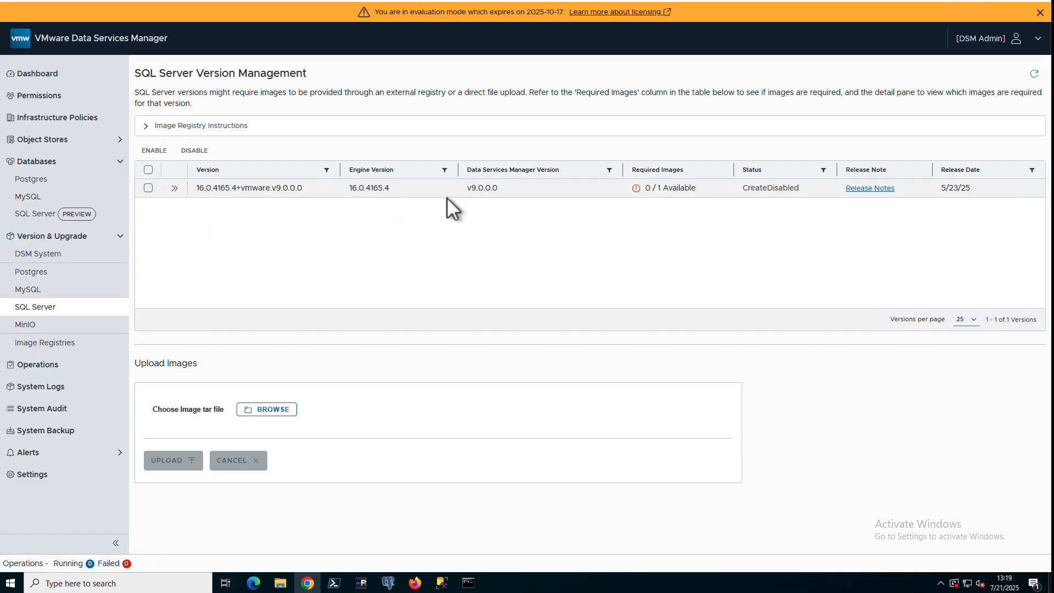
pyautogui.click(635, 189)
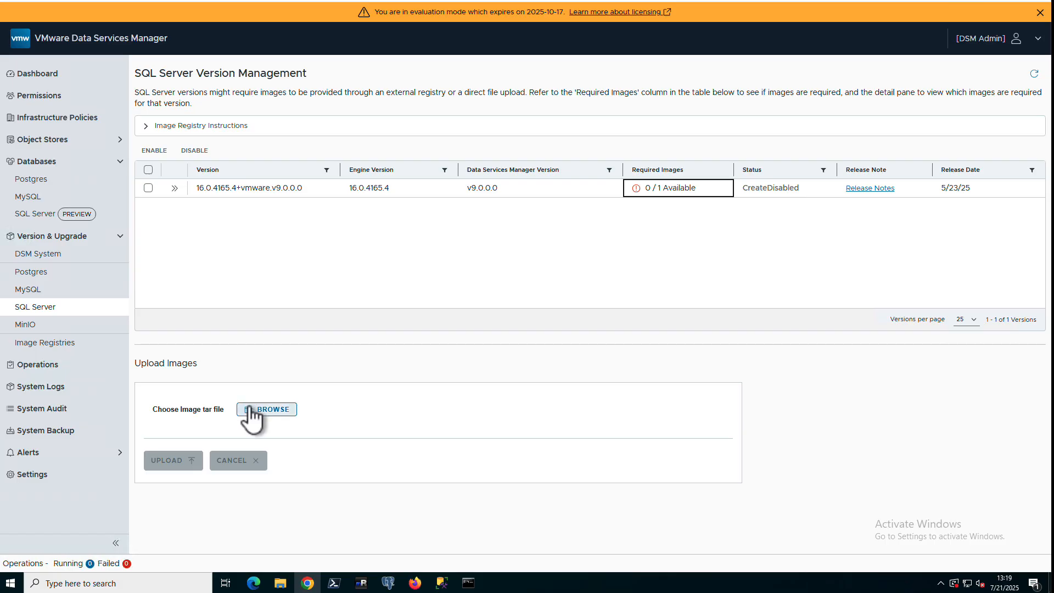
pyautogui.click(64, 344)
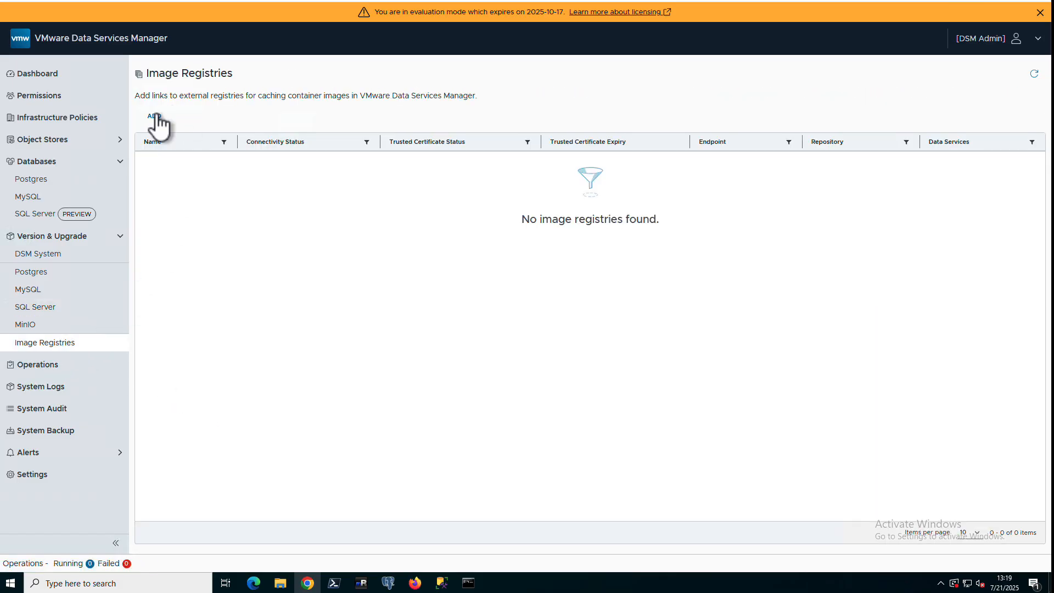
# Add the mssql-repo registry (mcr.microsoft.com, mssql) for SQL Server and confirm all images are synchronized
pyautogui.click(156, 114)
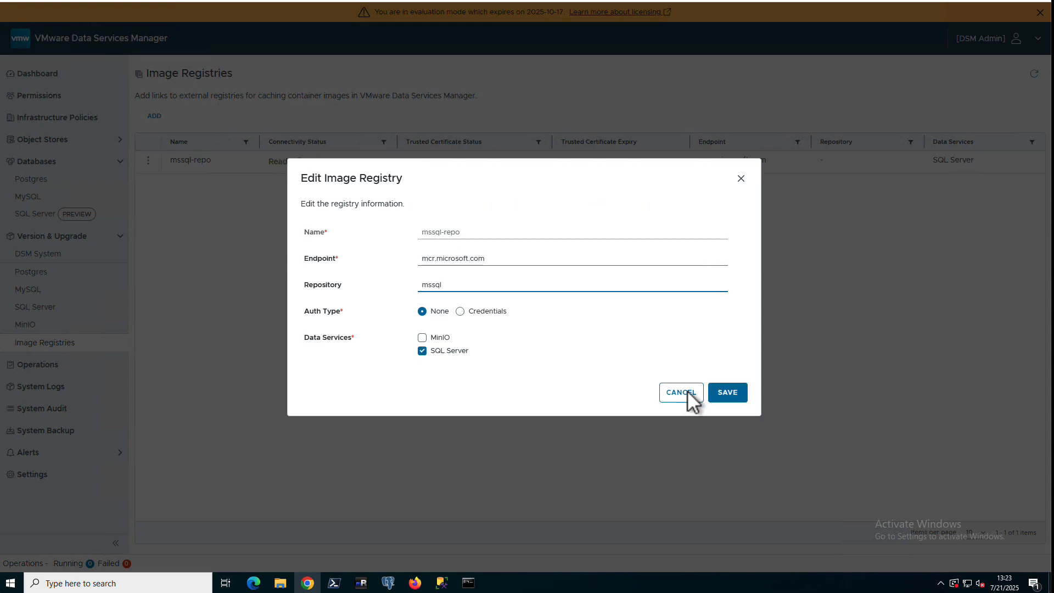
pyautogui.click(726, 393)
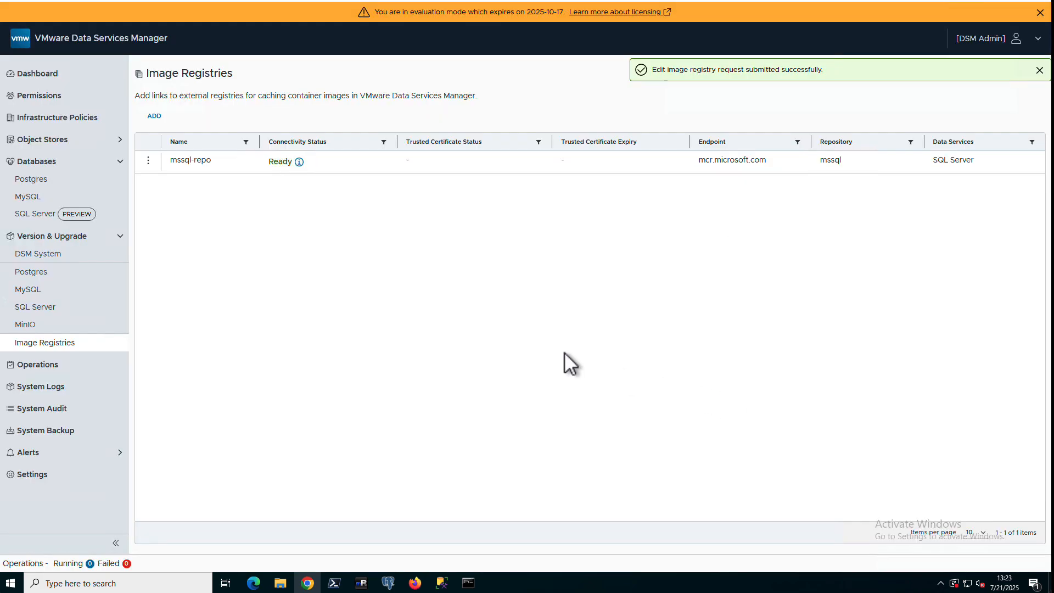
pyautogui.click(299, 162)
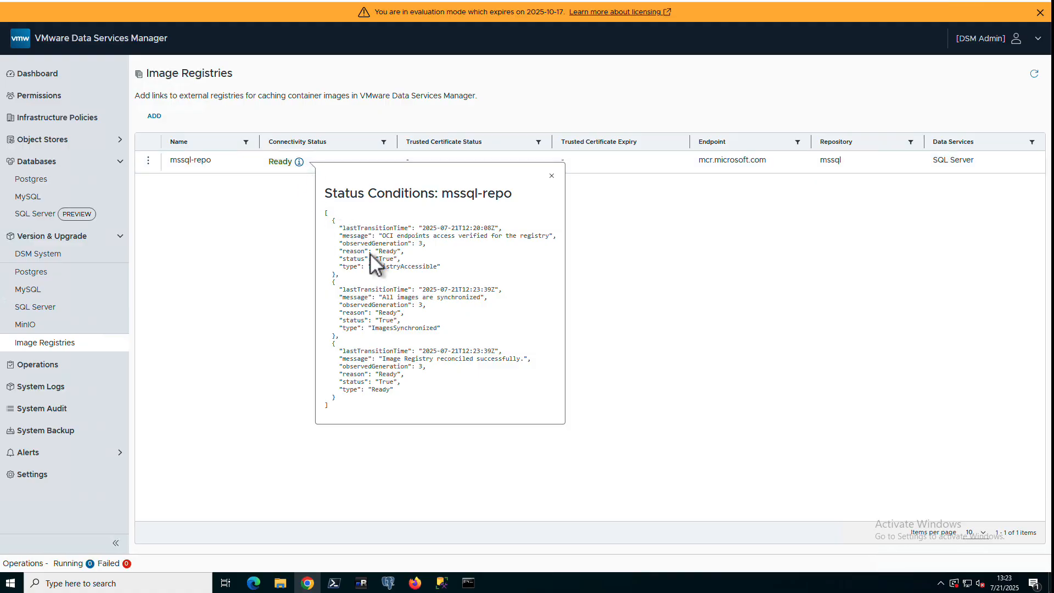
pyautogui.moveTo(383, 298); pyautogui.dragTo(481, 298)
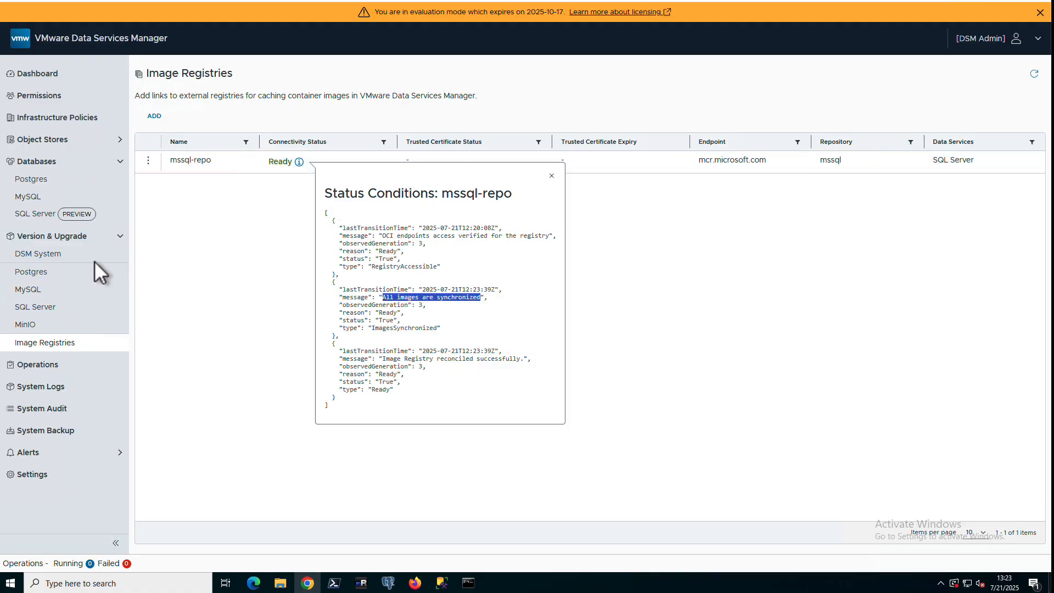
# Enable SQL Server version 16.0.4165.4 as a Preview release, then return to the SQL Server instances list
pyautogui.click(59, 306)
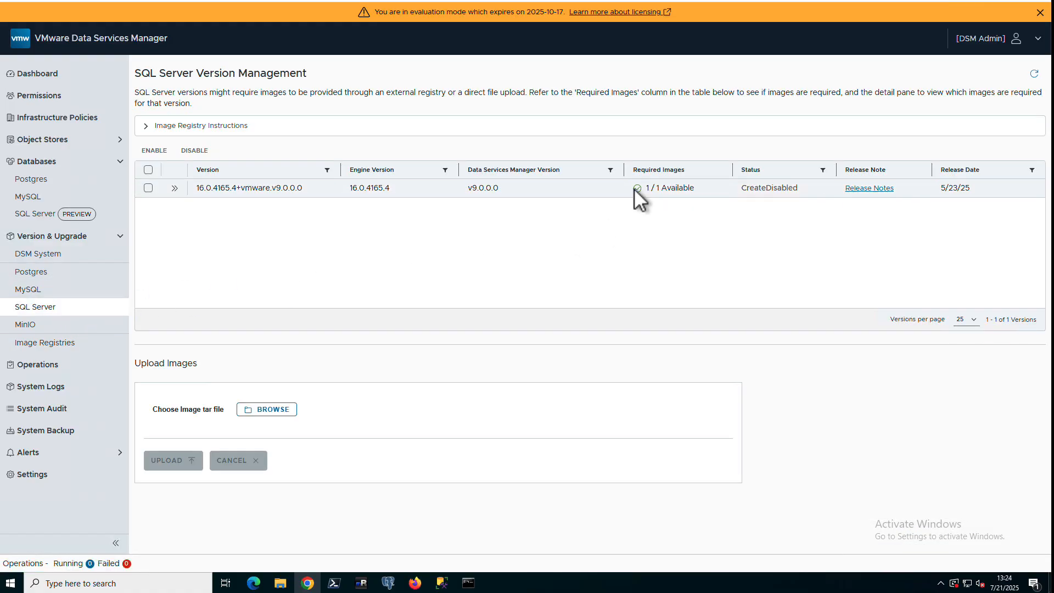
pyautogui.click(148, 188)
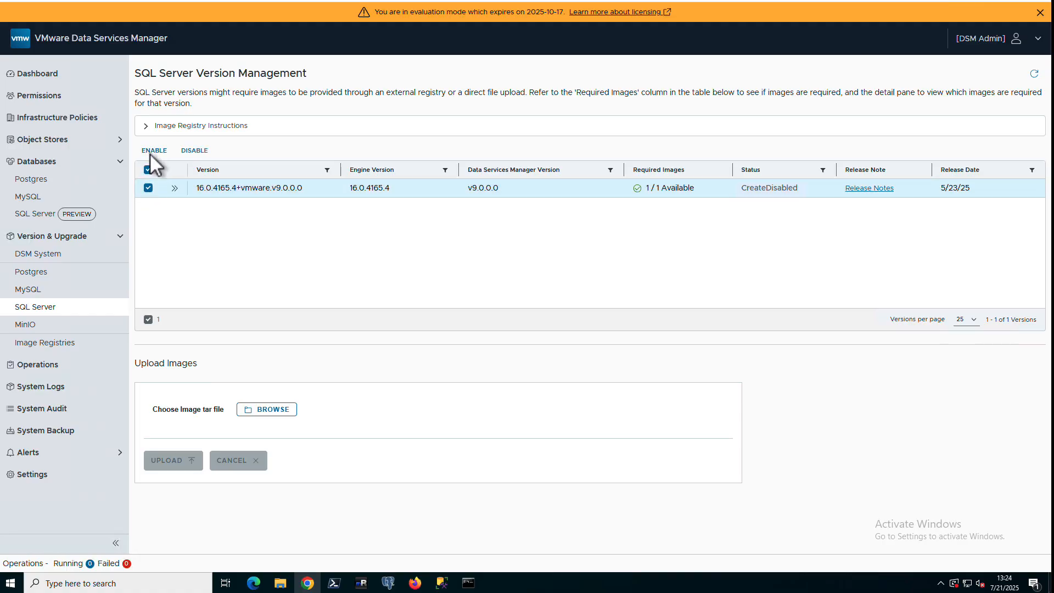
pyautogui.click(153, 152)
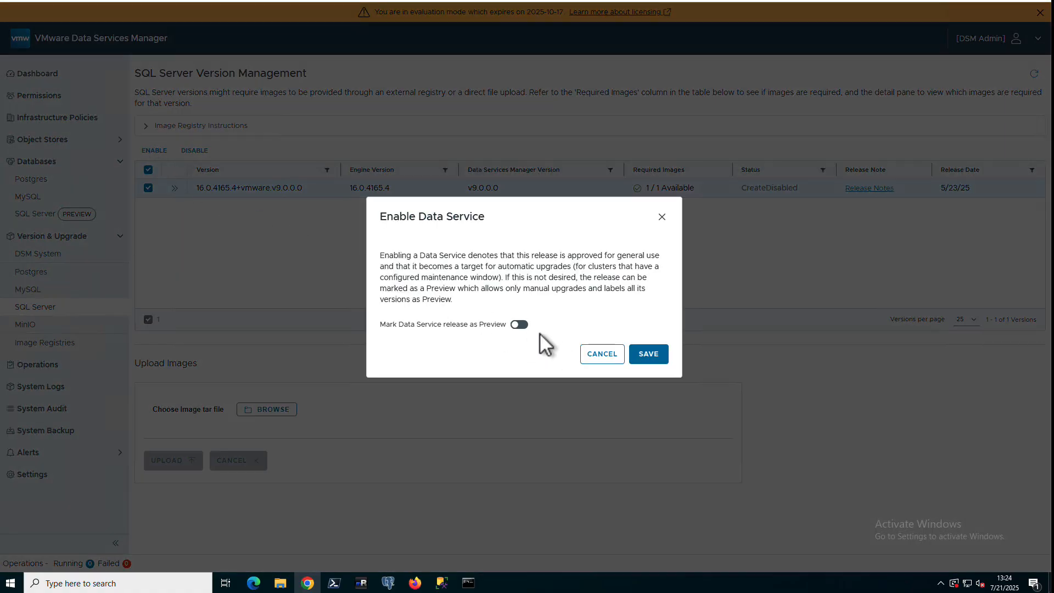
pyautogui.click(519, 324)
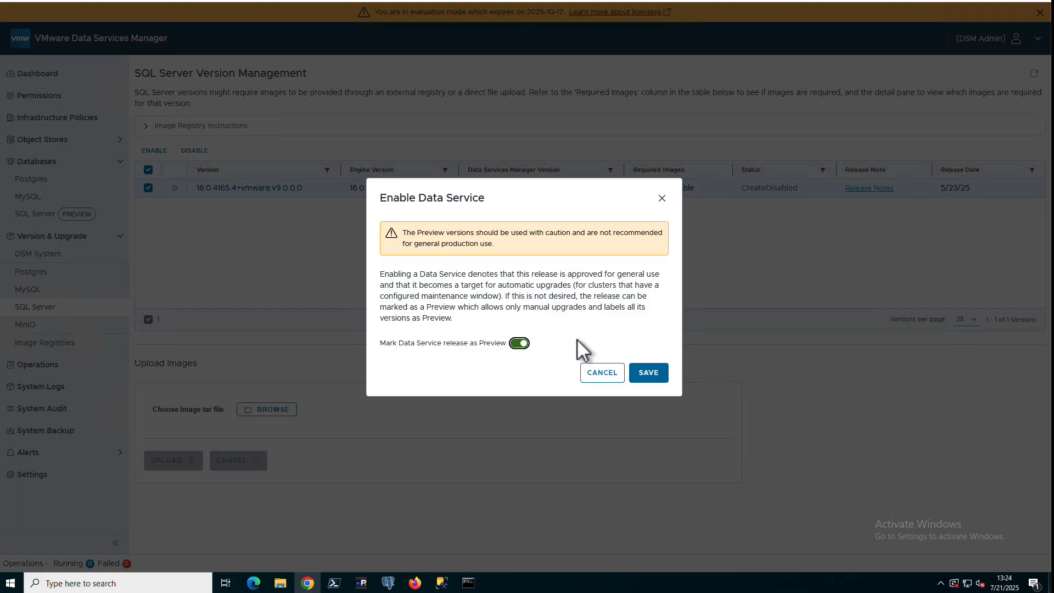
pyautogui.click(648, 374)
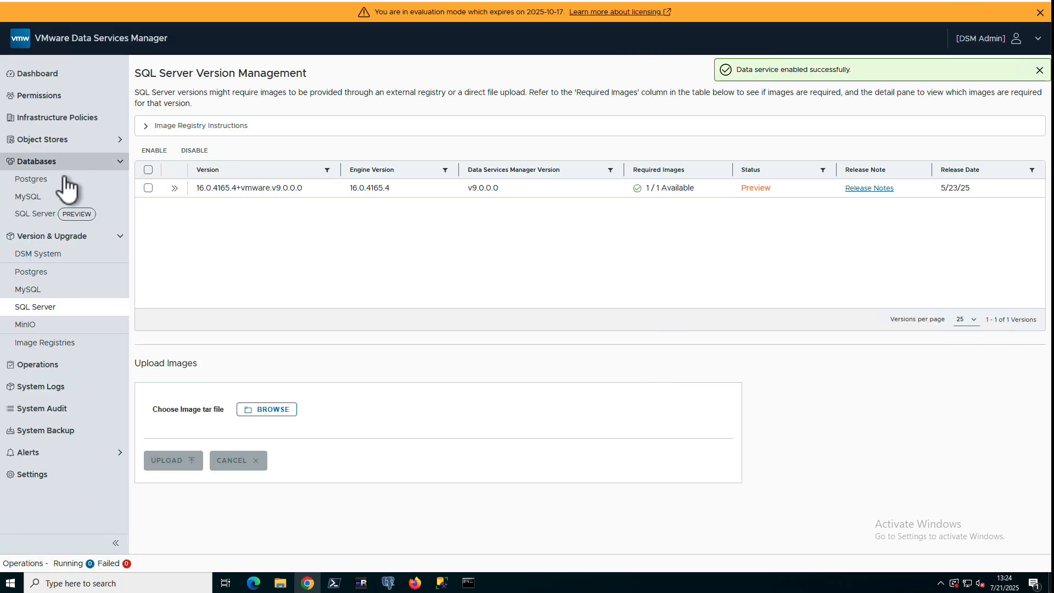
pyautogui.click(53, 214)
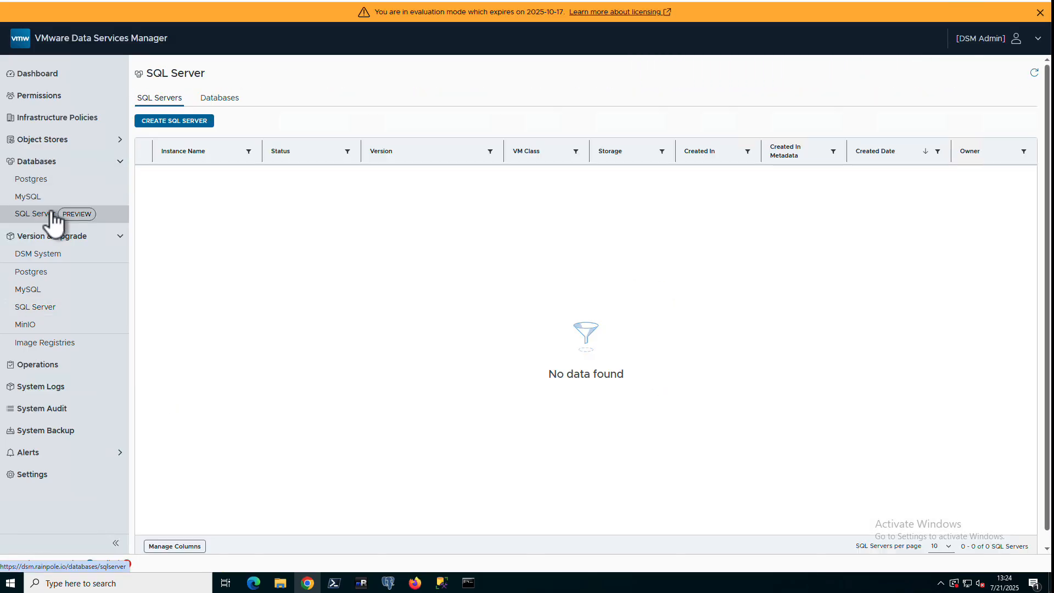
# Start a new SQL Server instance named mssql01 with Developer edition and DSM-managed certificates
pyautogui.click(169, 122)
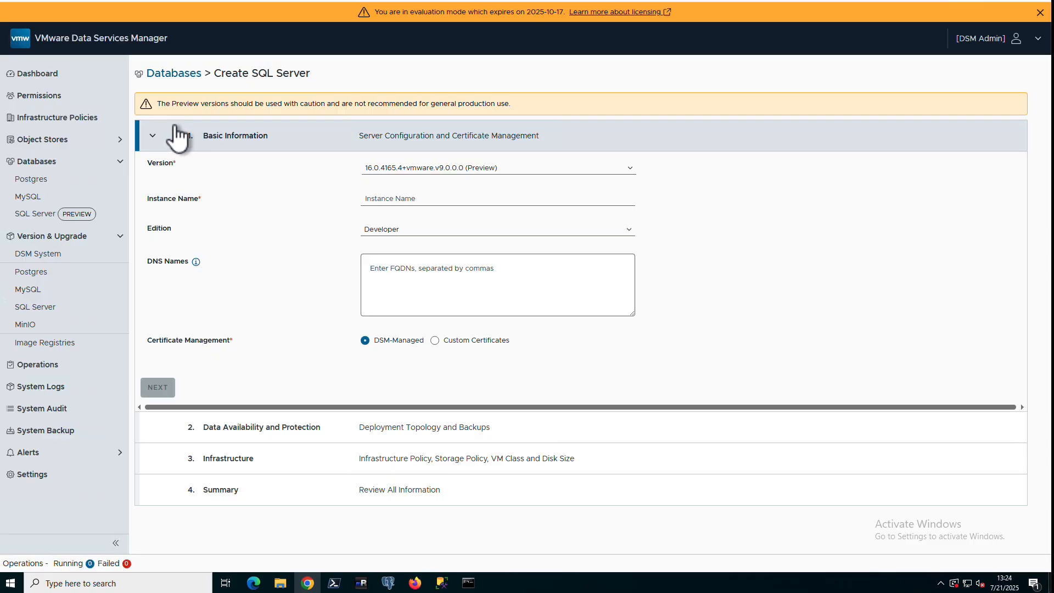
pyautogui.click(399, 199)
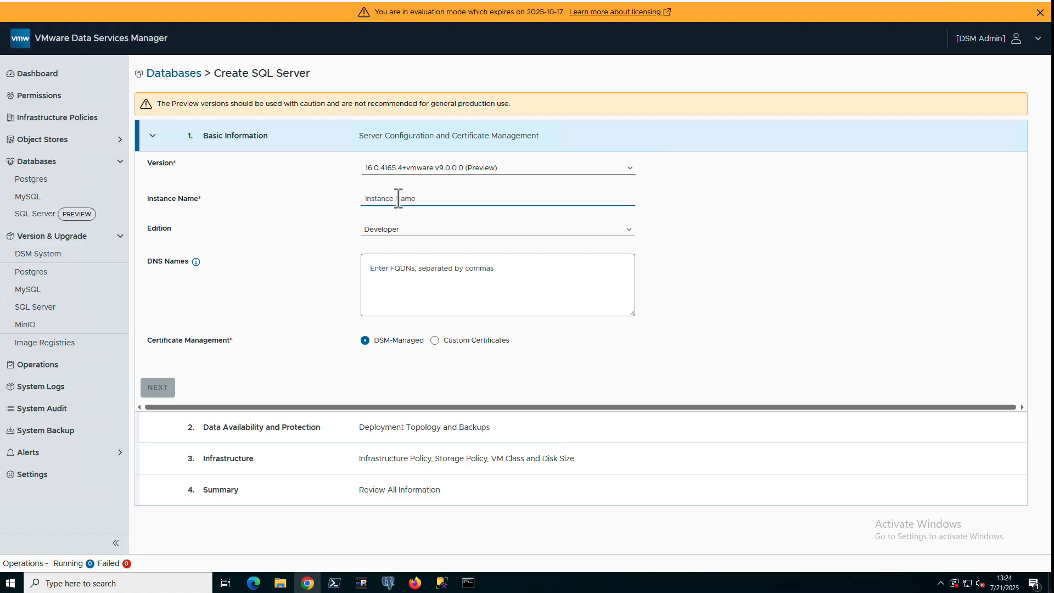
pyautogui.write('mssql01')
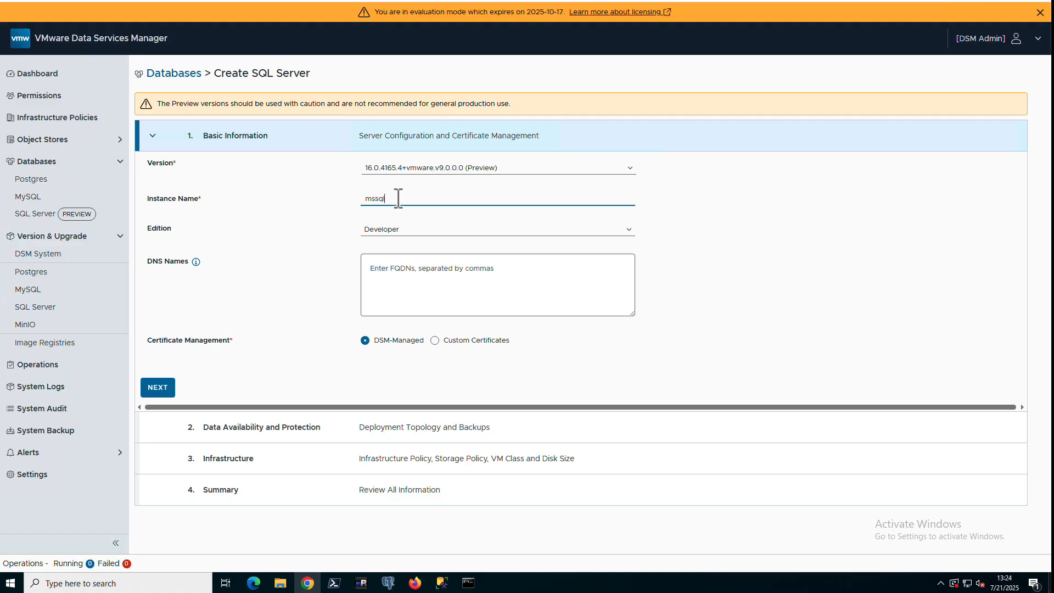
pyautogui.click(401, 230)
pyautogui.click(401, 231)
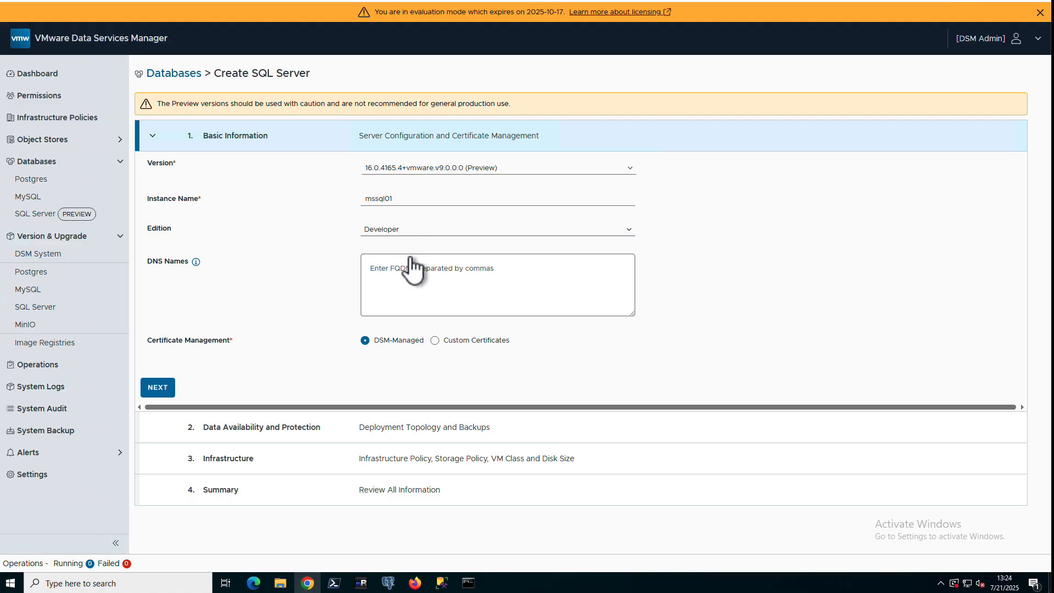
pyautogui.click(435, 341)
pyautogui.click(363, 341)
pyautogui.click(158, 388)
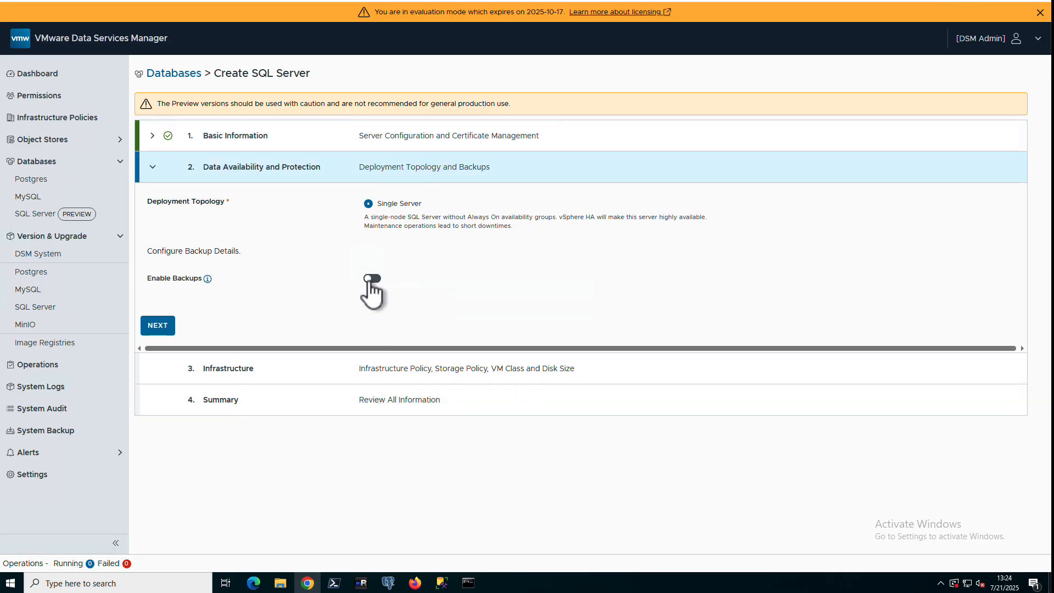
# Give mssql01 automatic placement, the small VM class and a 20 Gi disk, then review the summary
pyautogui.click(167, 330)
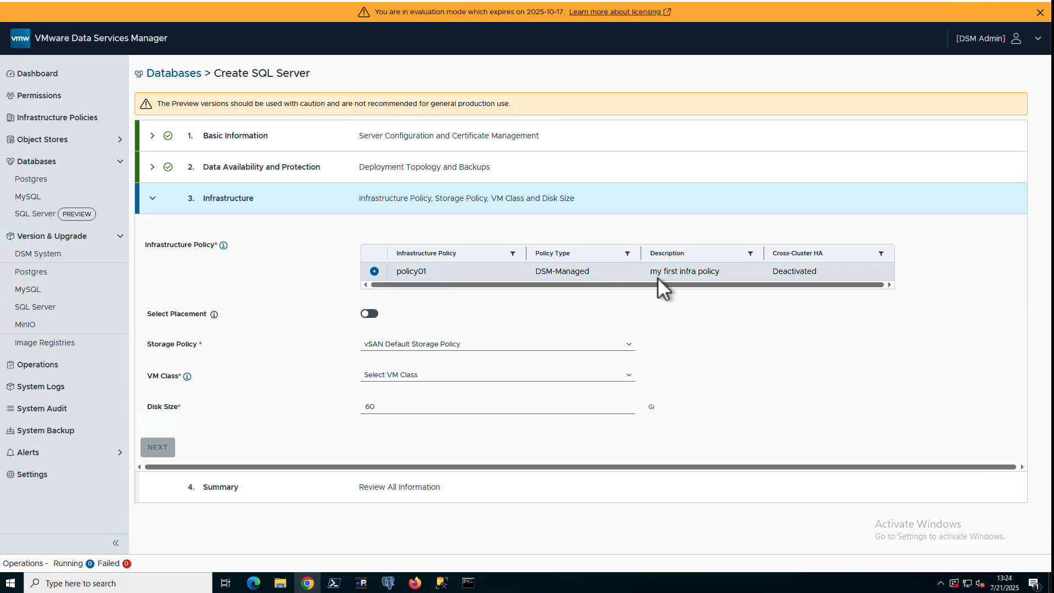
pyautogui.click(370, 314)
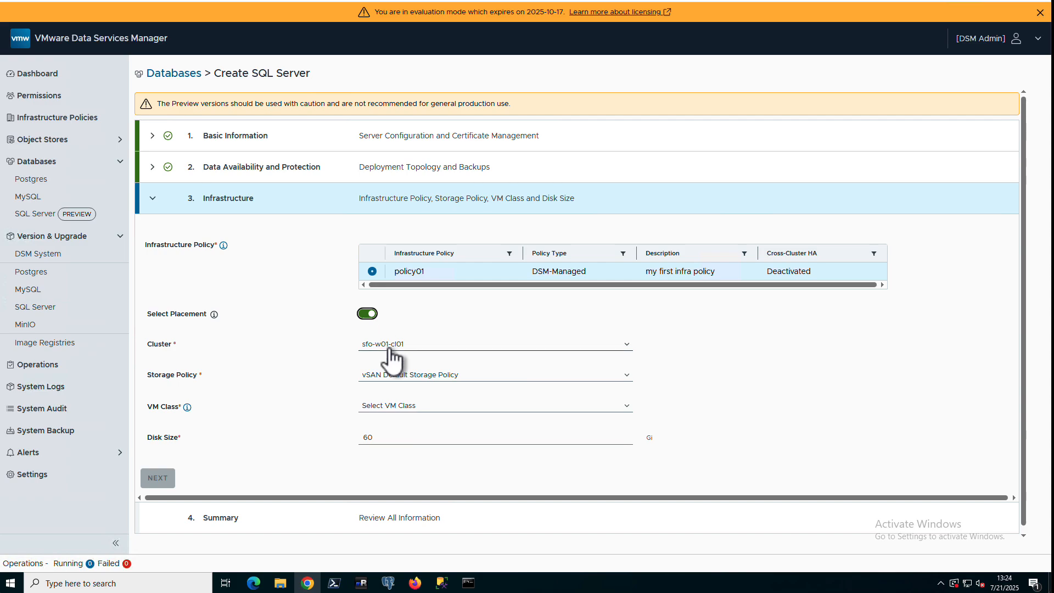
pyautogui.click(390, 346)
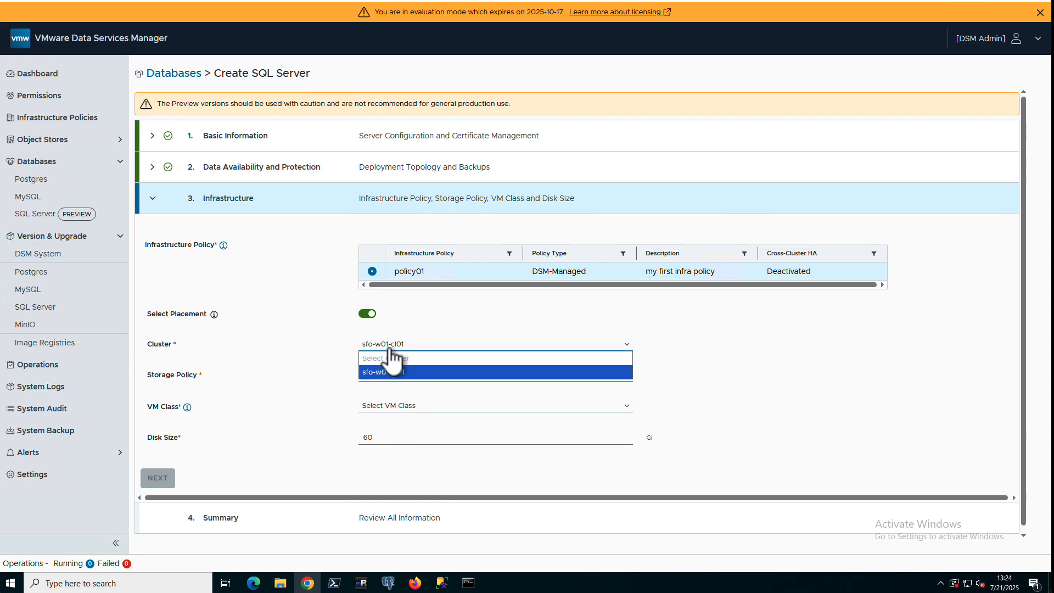
pyautogui.click(365, 315)
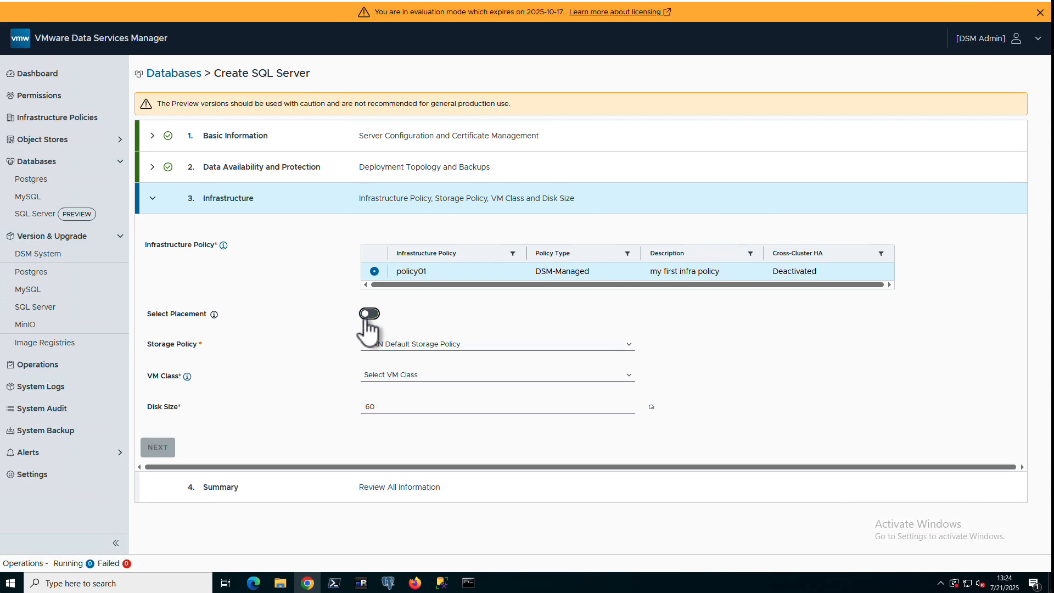
pyautogui.click(387, 374)
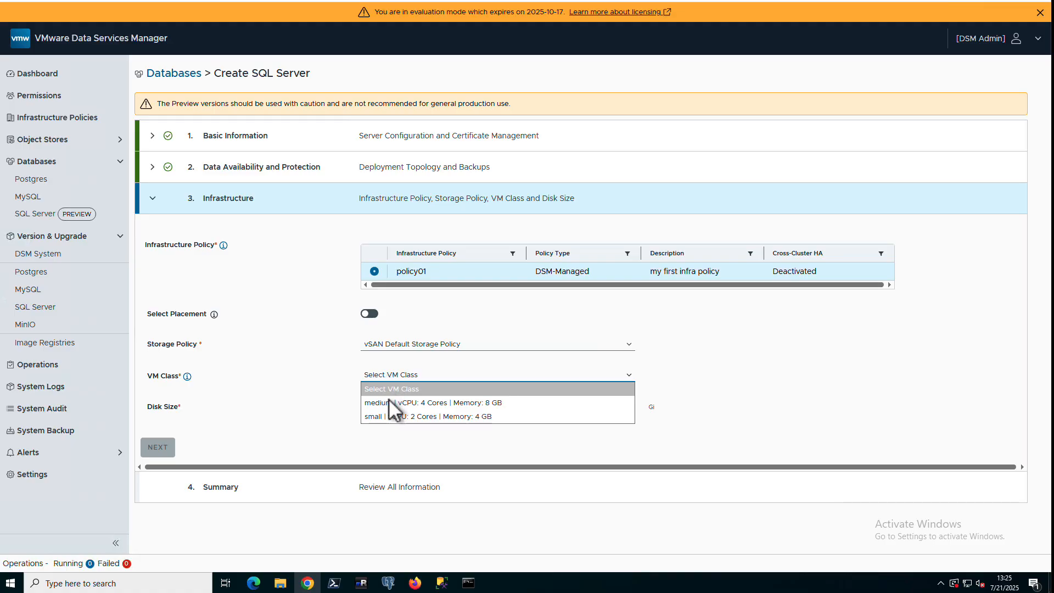
pyautogui.click(389, 415)
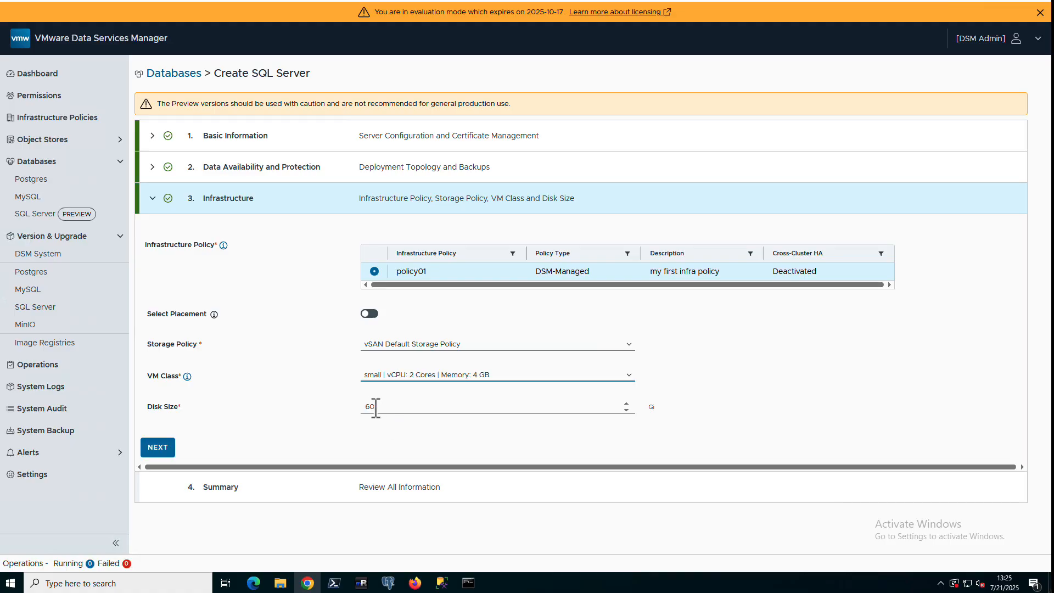
pyautogui.doubleClick(371, 408)
pyautogui.write('20')
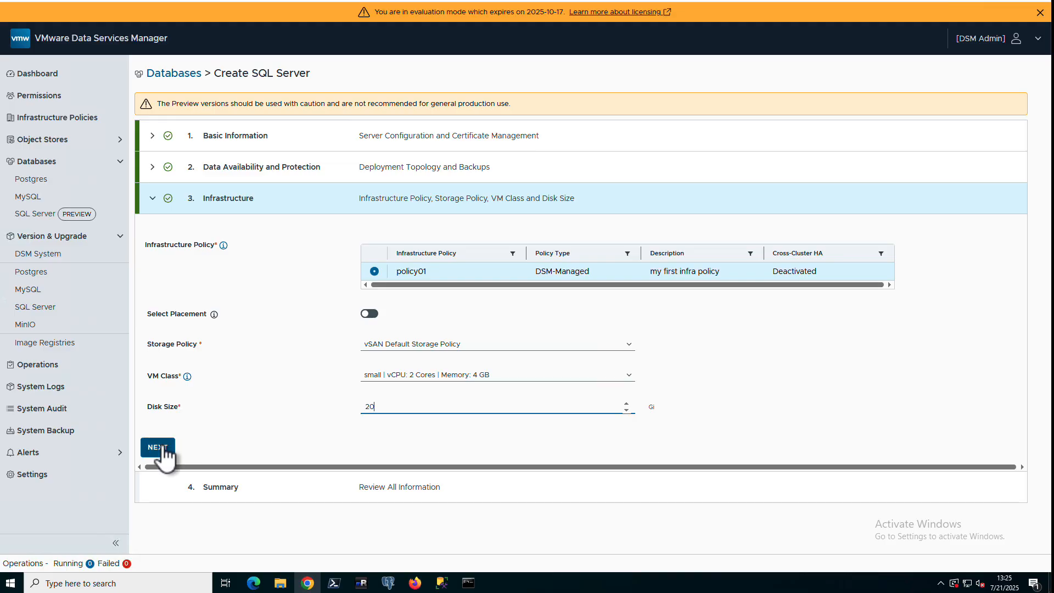
pyautogui.click(165, 447)
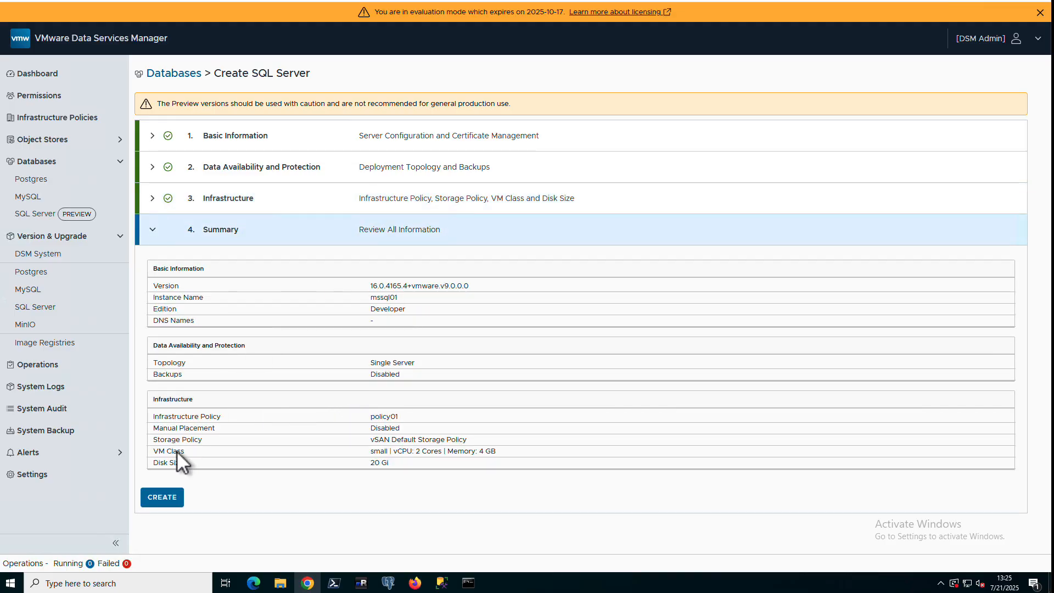
# Create mssql01 and view its Status Conditions once it shows Ready
pyautogui.click(168, 497)
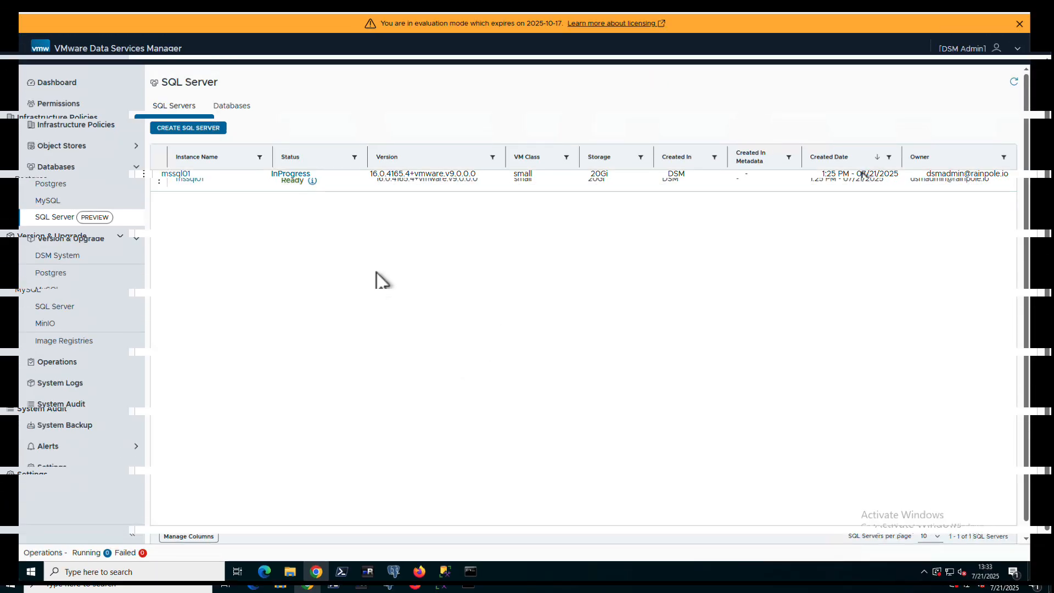
pyautogui.click(312, 180)
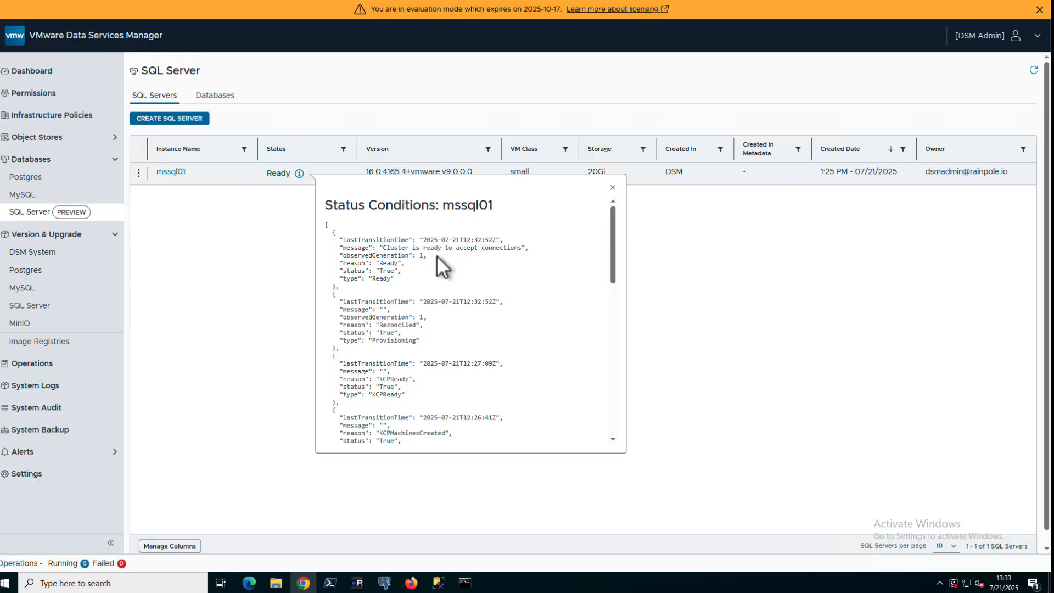
# Review the mssql01 Summary page, then go back to the SQL Server instances list
pyautogui.click(183, 174)
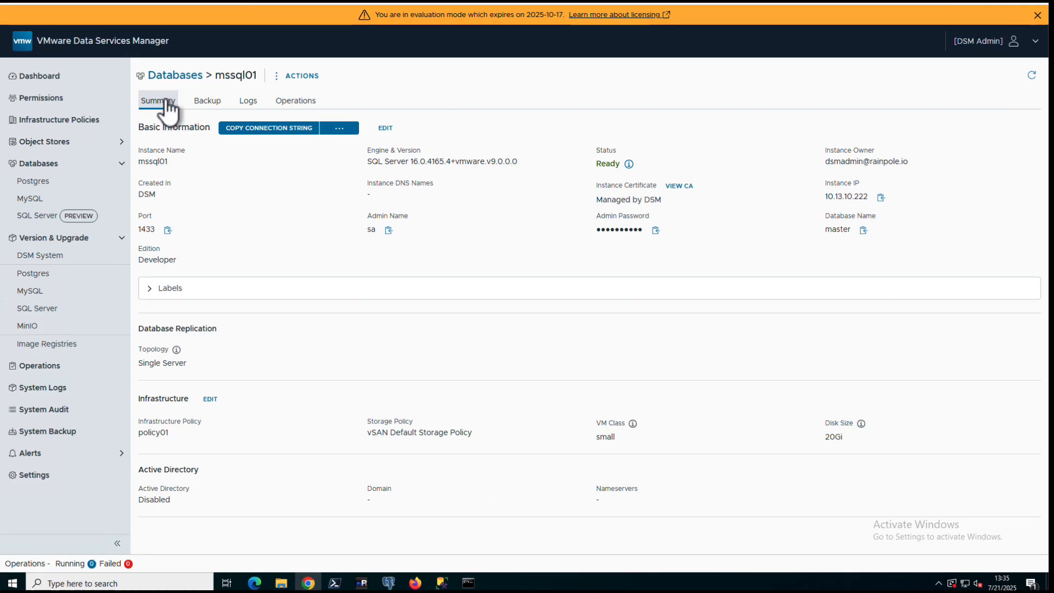
pyautogui.click(173, 78)
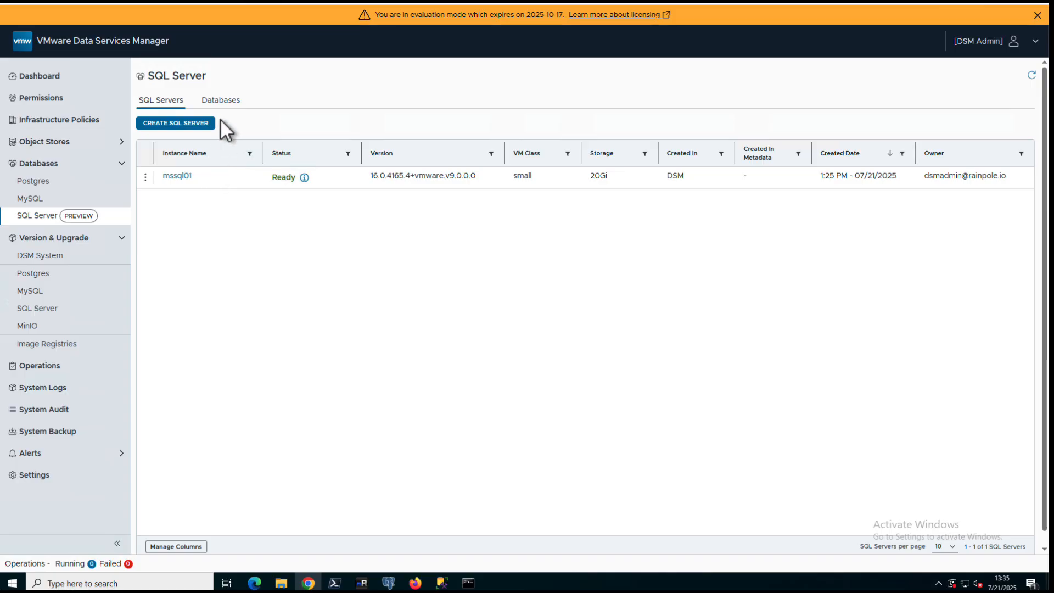
# Start database msdb01 on mssql01, owned by a SQL user with the owner's username and password
pyautogui.click(222, 104)
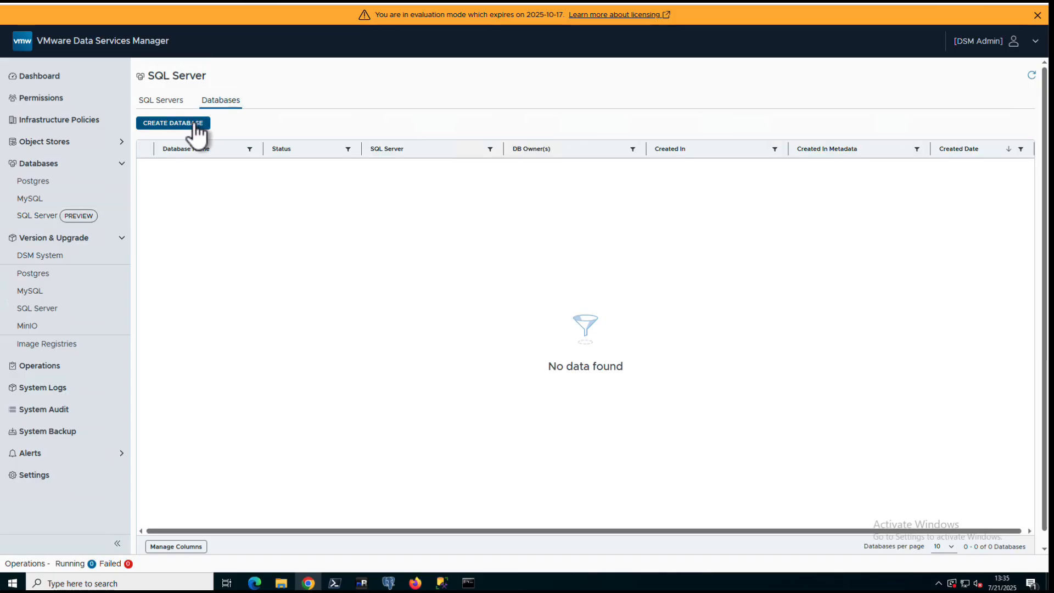
pyautogui.click(195, 125)
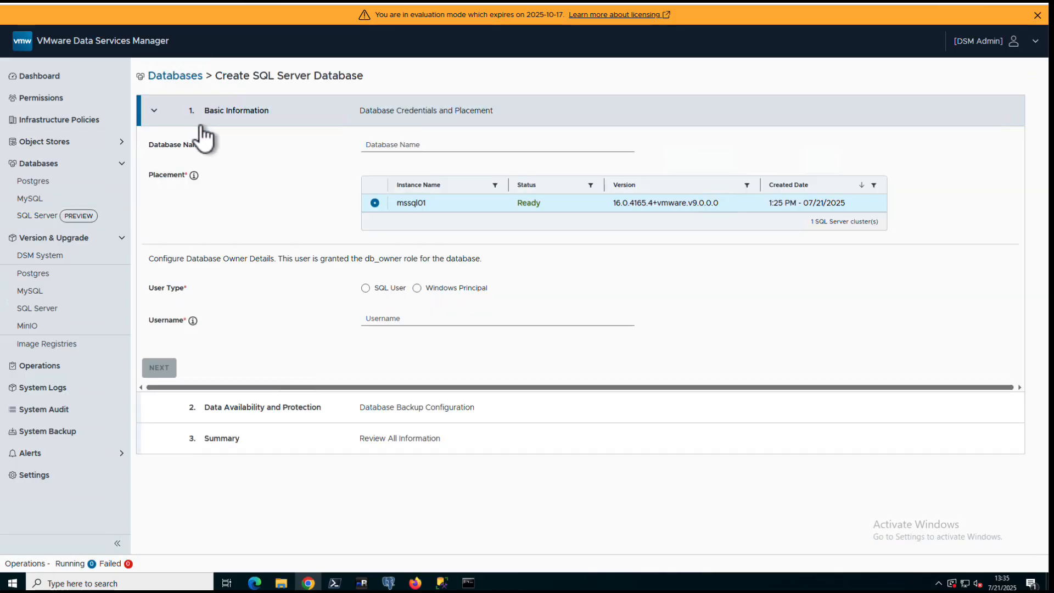
pyautogui.click(369, 145)
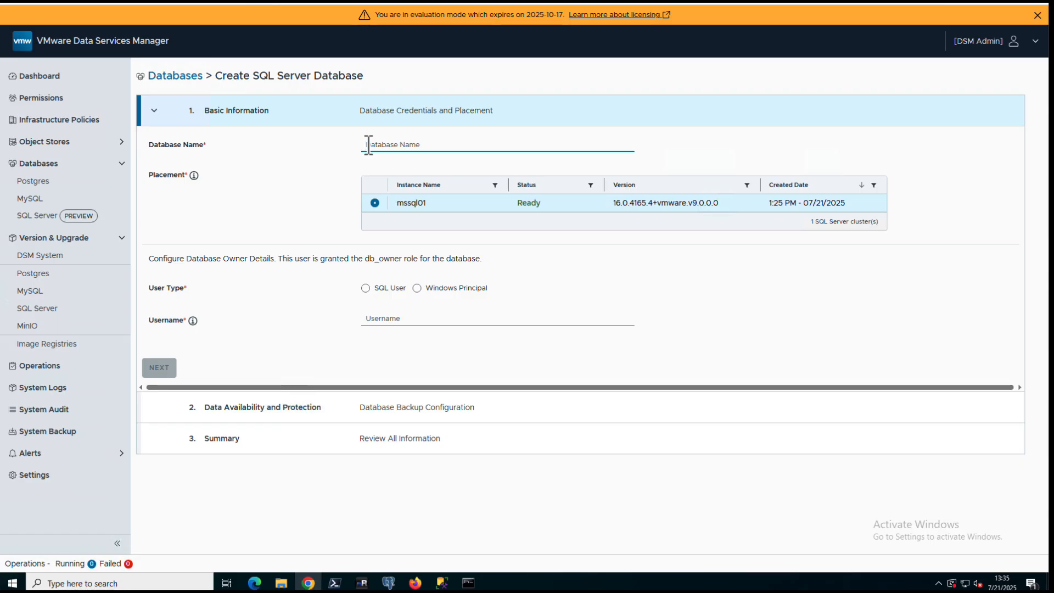
pyautogui.write('msdb01')
pyautogui.click(366, 289)
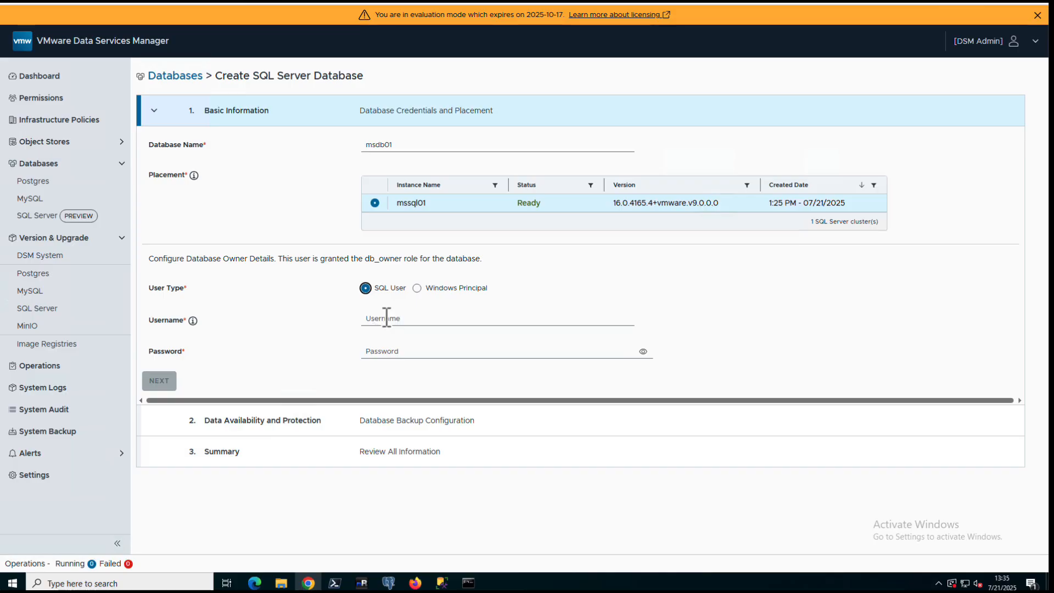
pyautogui.click(382, 313)
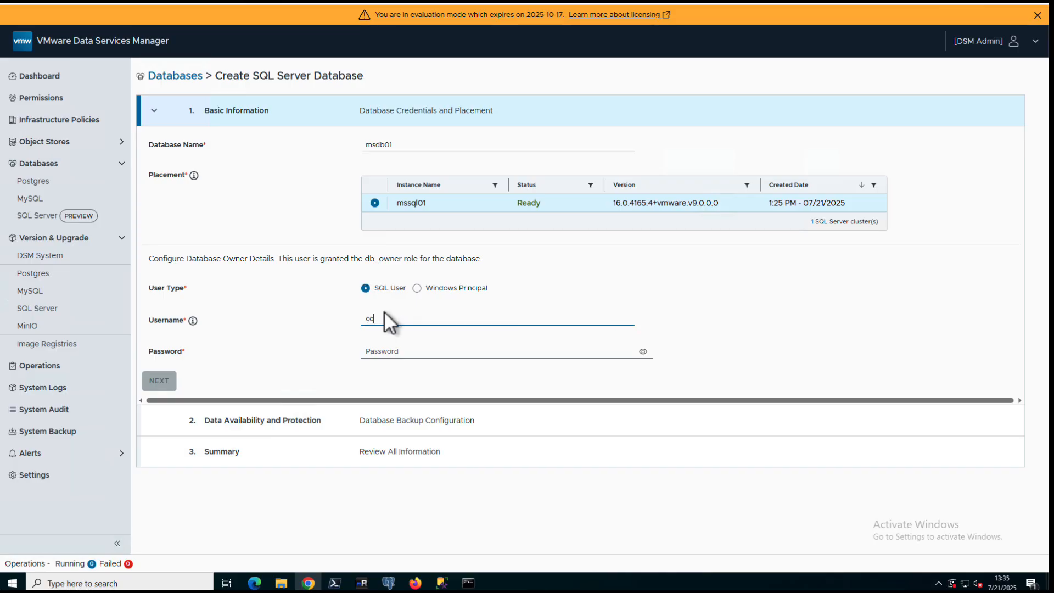
pyautogui.write('cormac')
pyautogui.press('Tab')
pyautogui.write('••••••••••')
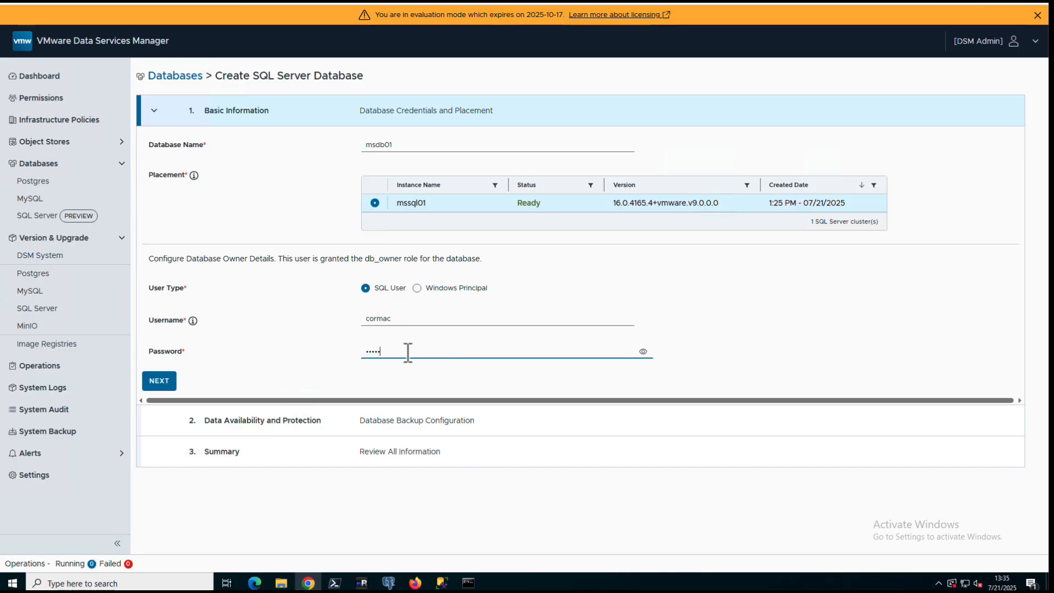
# Disable backups, create msdb01, check its Ready status, and begin another new database
pyautogui.click(168, 384)
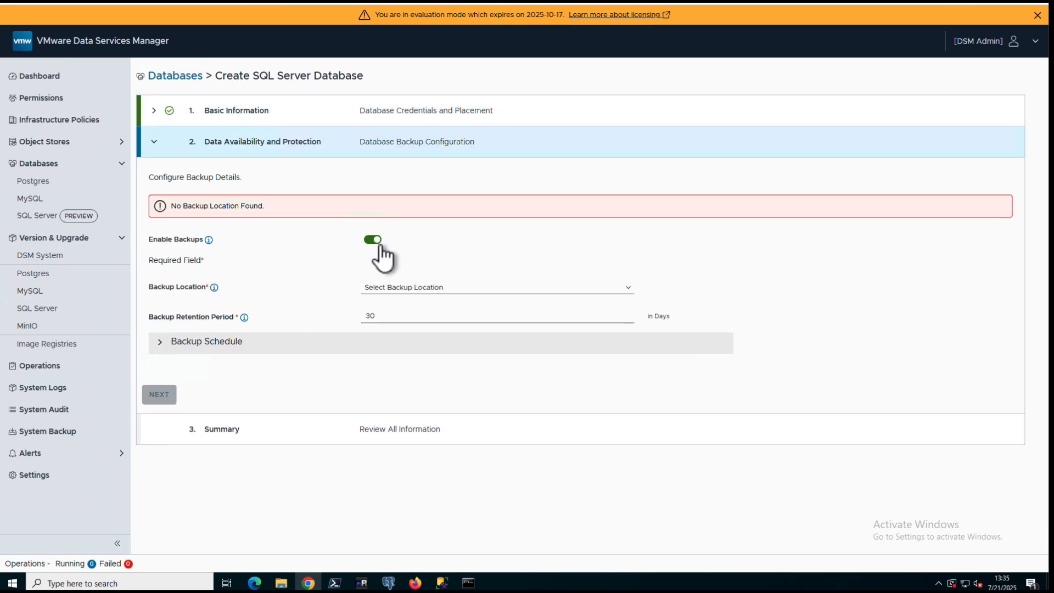
pyautogui.click(372, 239)
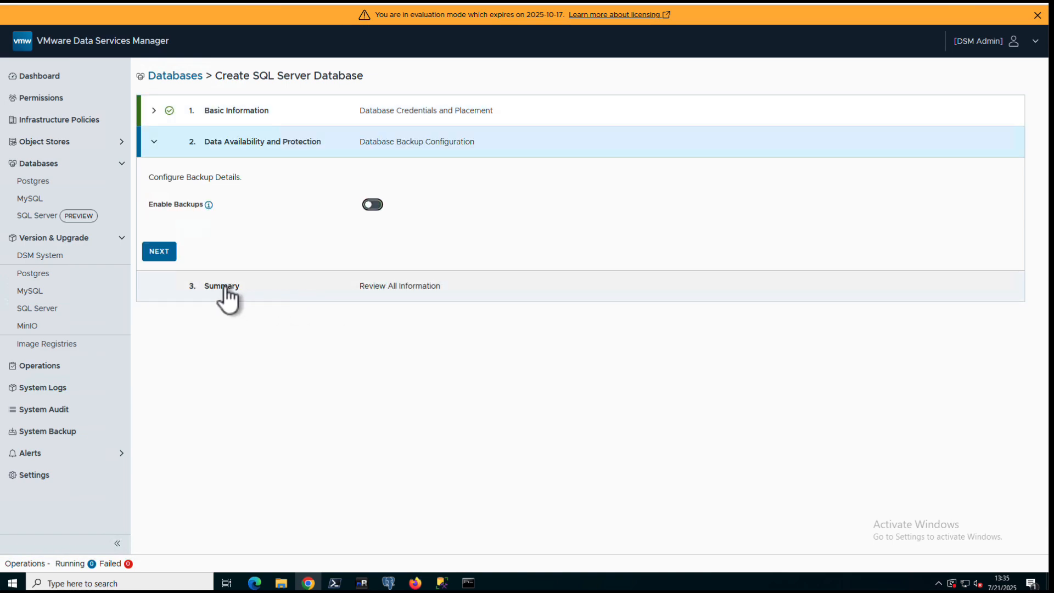
pyautogui.click(159, 251)
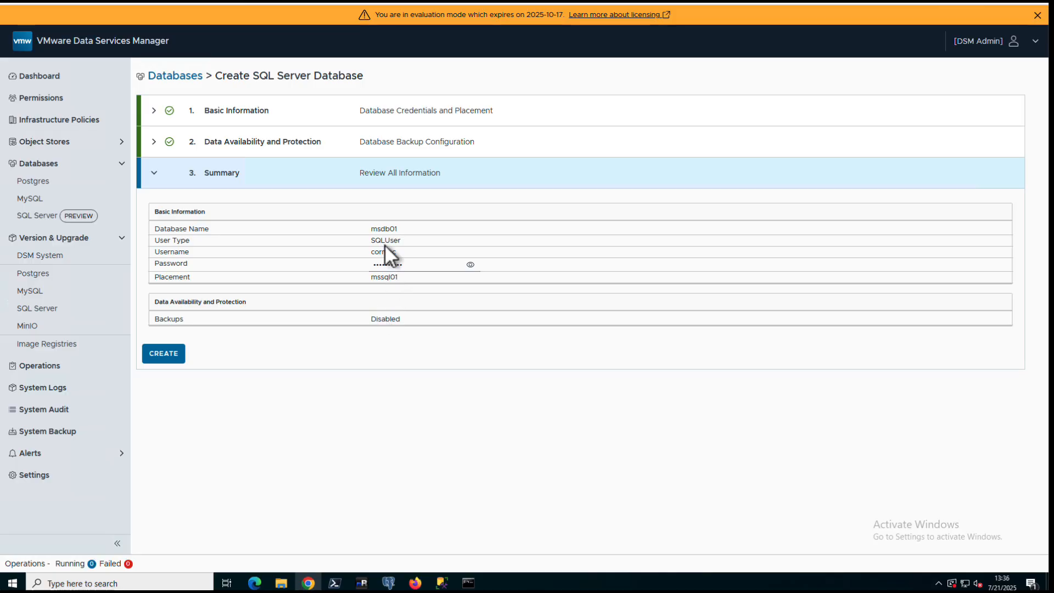
pyautogui.click(163, 355)
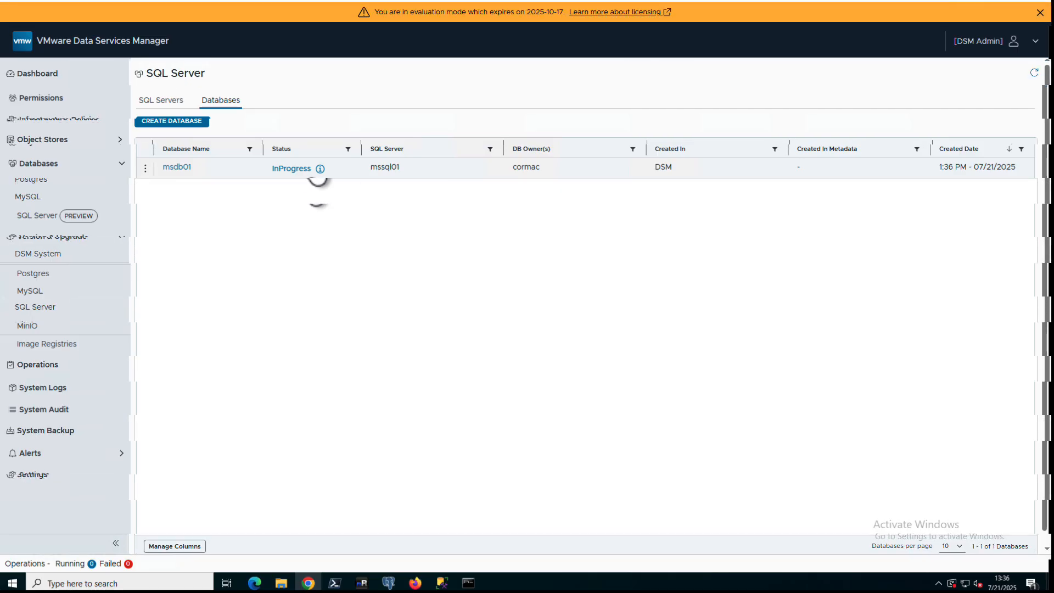
pyautogui.click(303, 167)
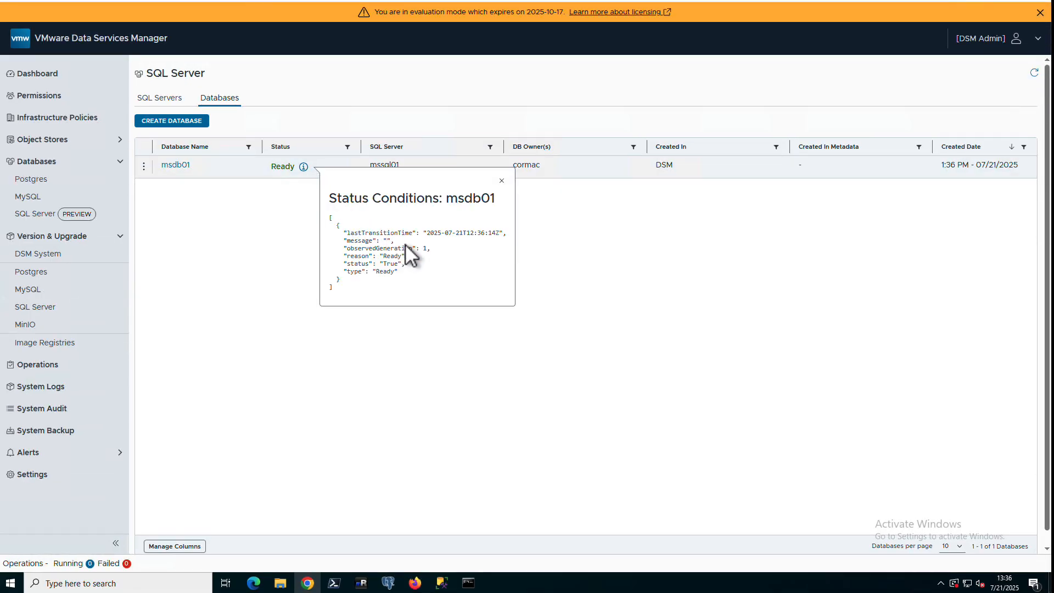
pyautogui.click(288, 255)
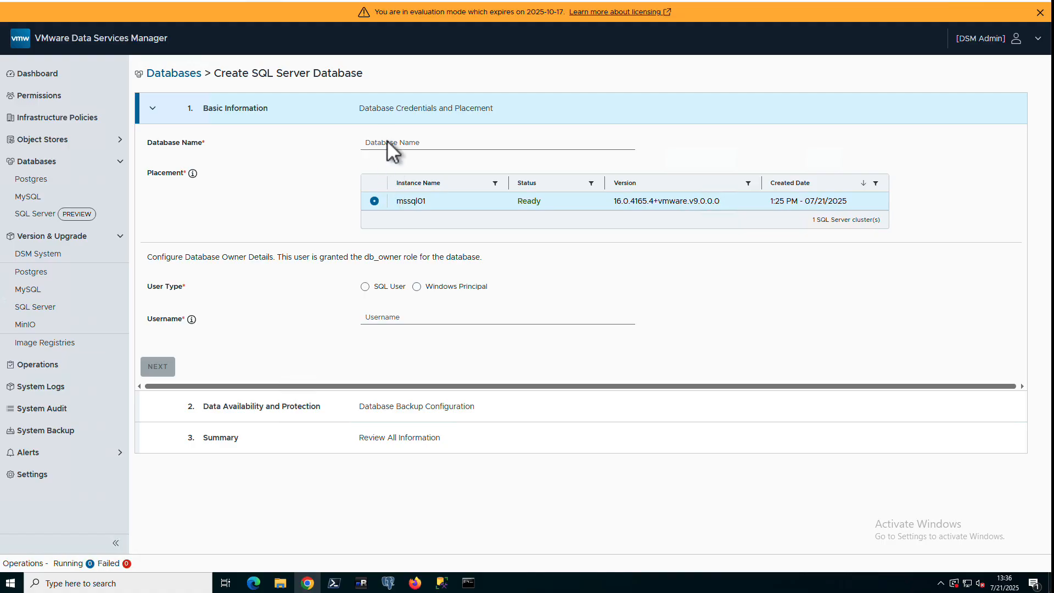
# Name the second database msdb02 and set a SQL user owner with username and password
pyautogui.click(389, 141)
pyautogui.write('msdb02')
pyautogui.click(365, 286)
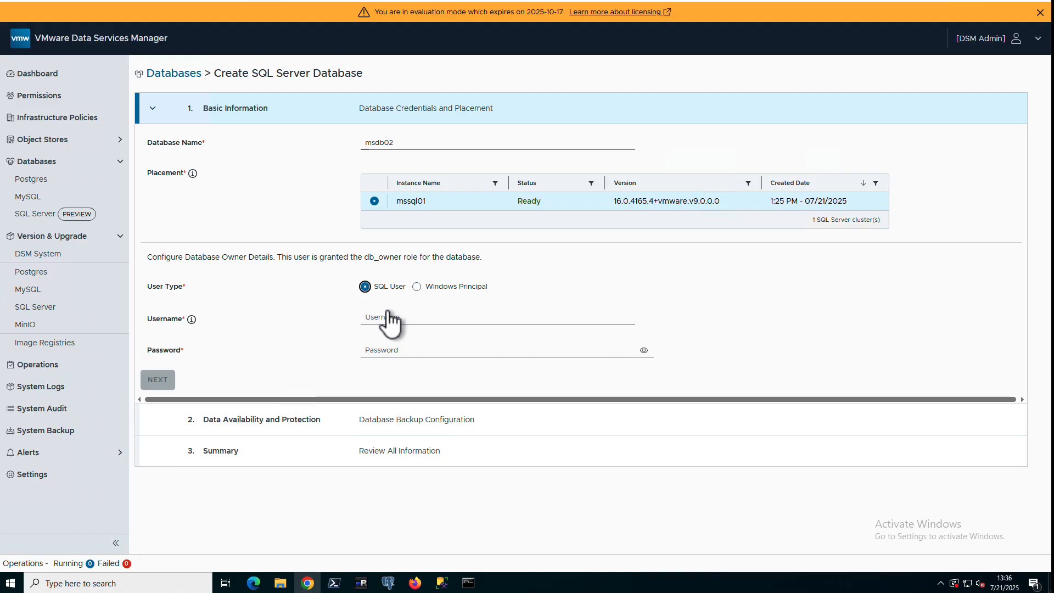
pyautogui.click(418, 316)
pyautogui.write('duncan')
pyautogui.press('Tab')
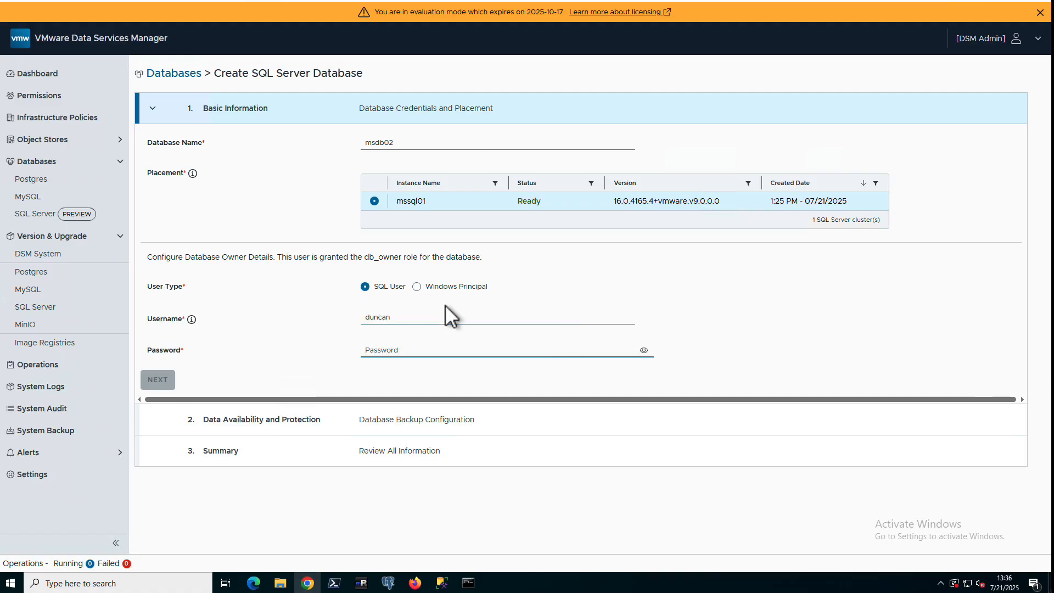
pyautogui.write('VMware123!')
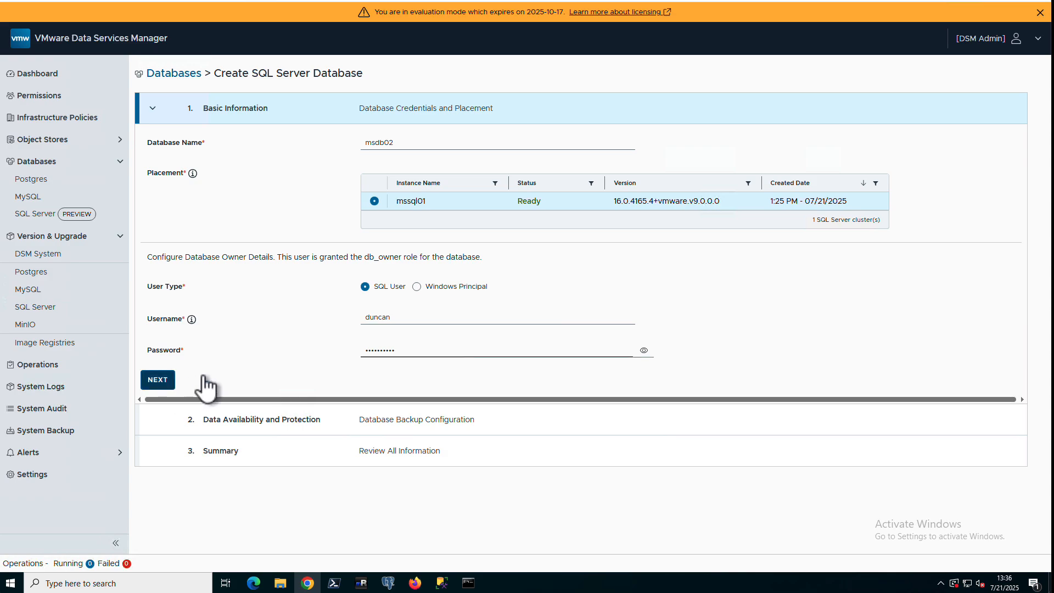
# Turn off backups for msdb02 and create it after reviewing the summary
pyautogui.click(204, 377)
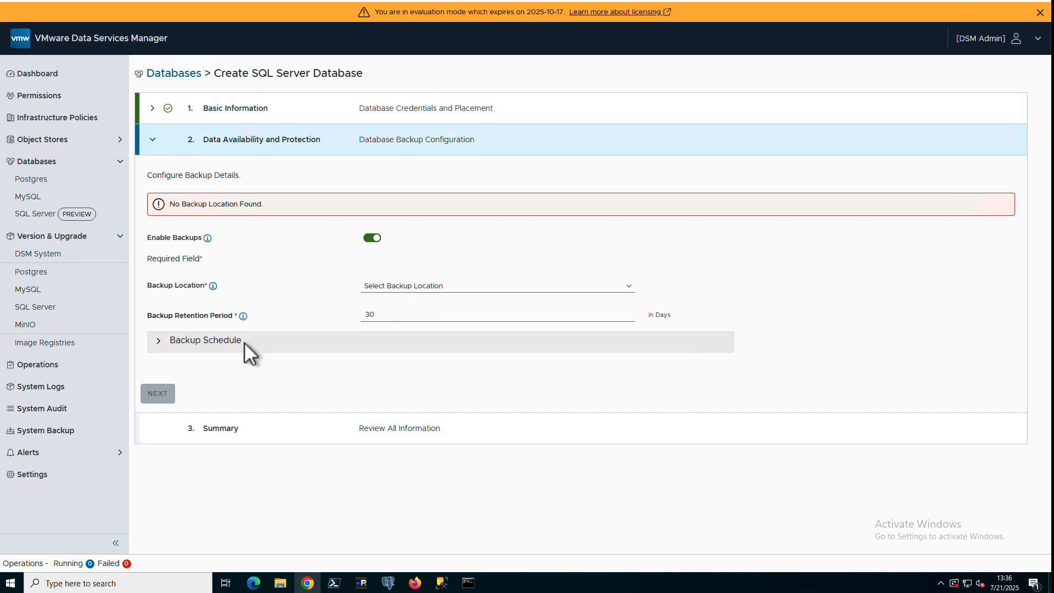
pyautogui.click(367, 239)
pyautogui.click(158, 254)
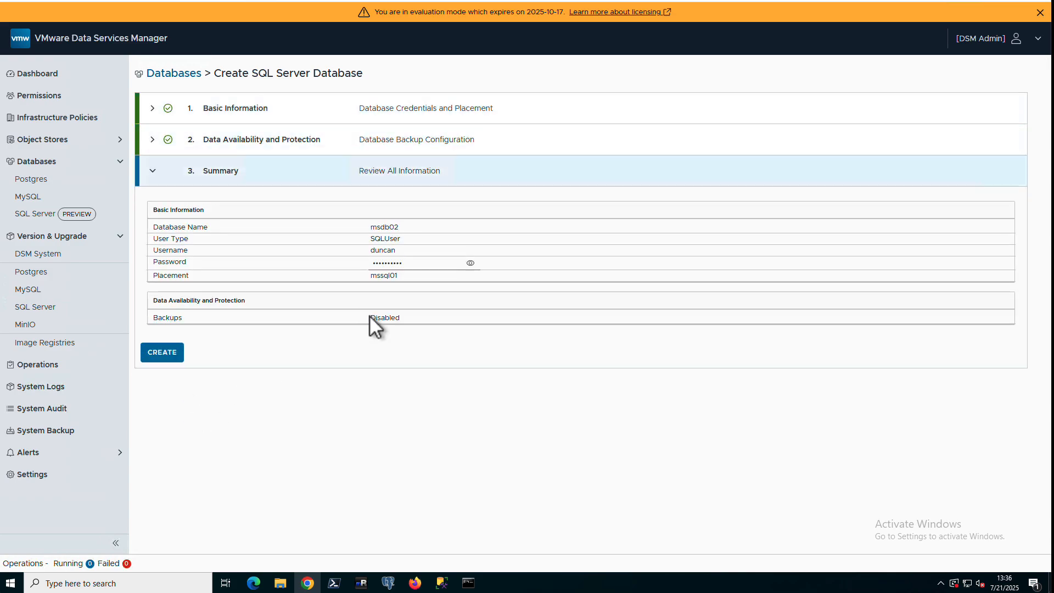
pyautogui.click(163, 352)
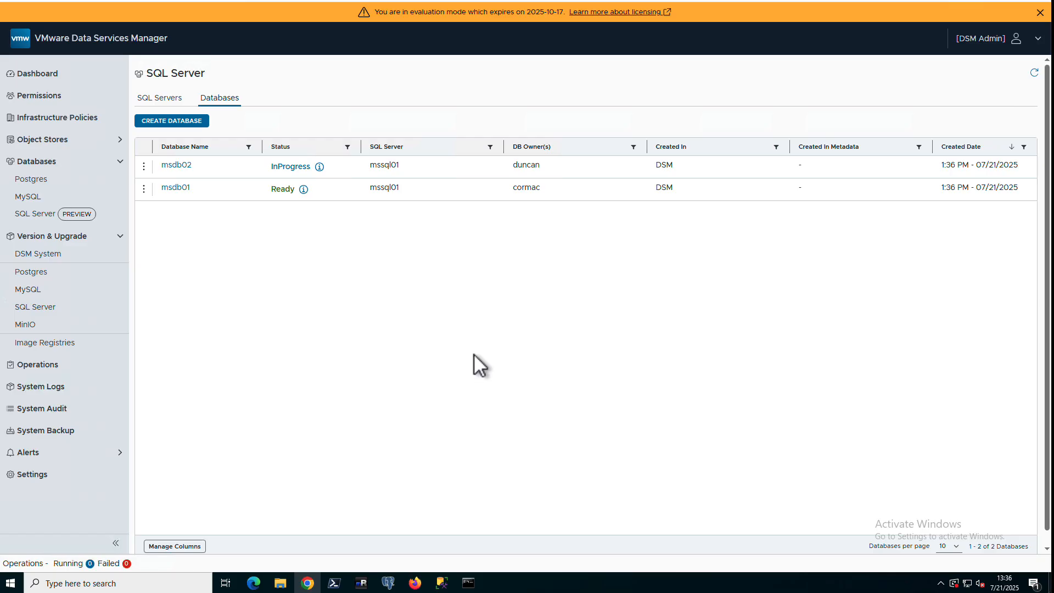
# Connect to 10.13.10.222 as sa and expand Databases and System Databases to confirm msdb01 and msdb02
pyautogui.click(1033, 76)
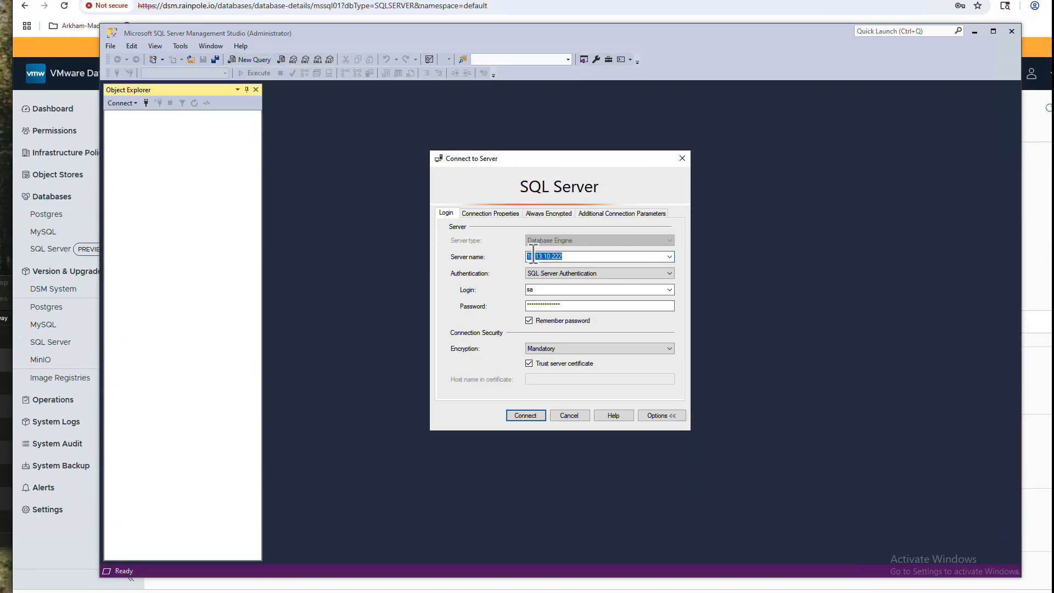
pyautogui.click(572, 306)
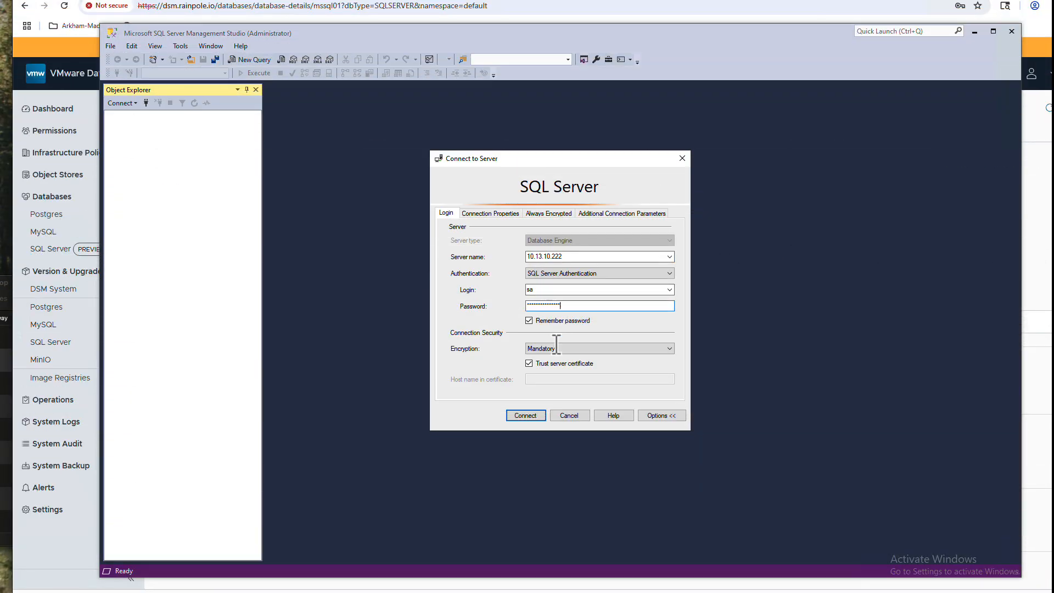
pyautogui.click(531, 415)
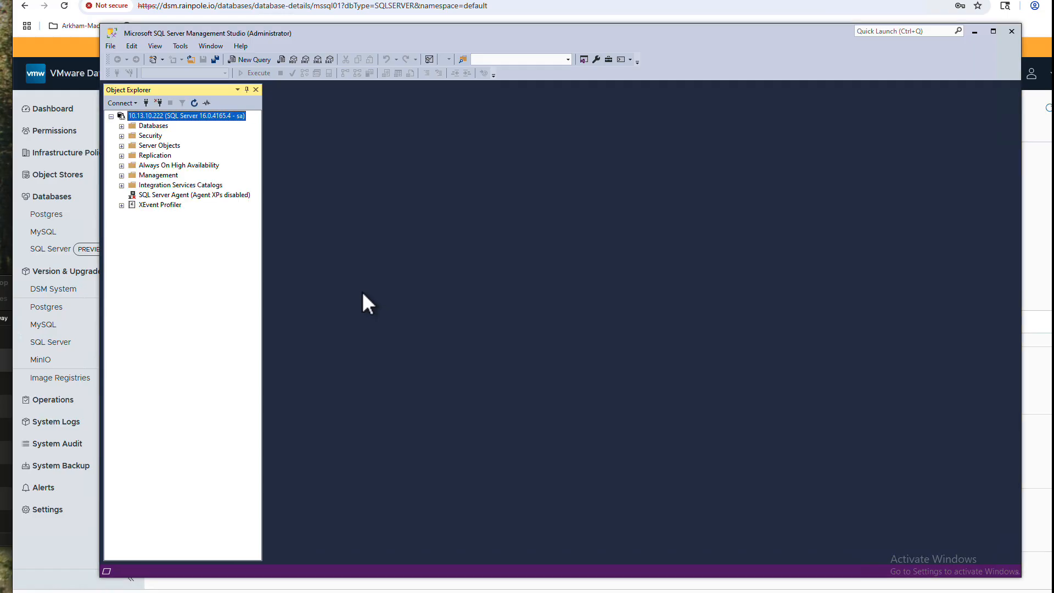
pyautogui.click(122, 126)
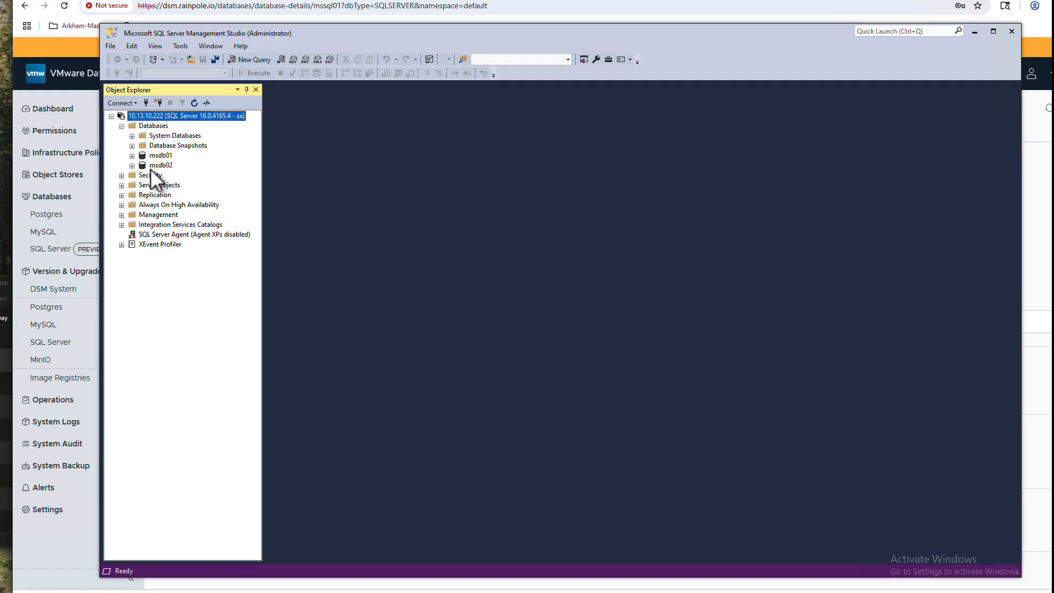
pyautogui.click(132, 136)
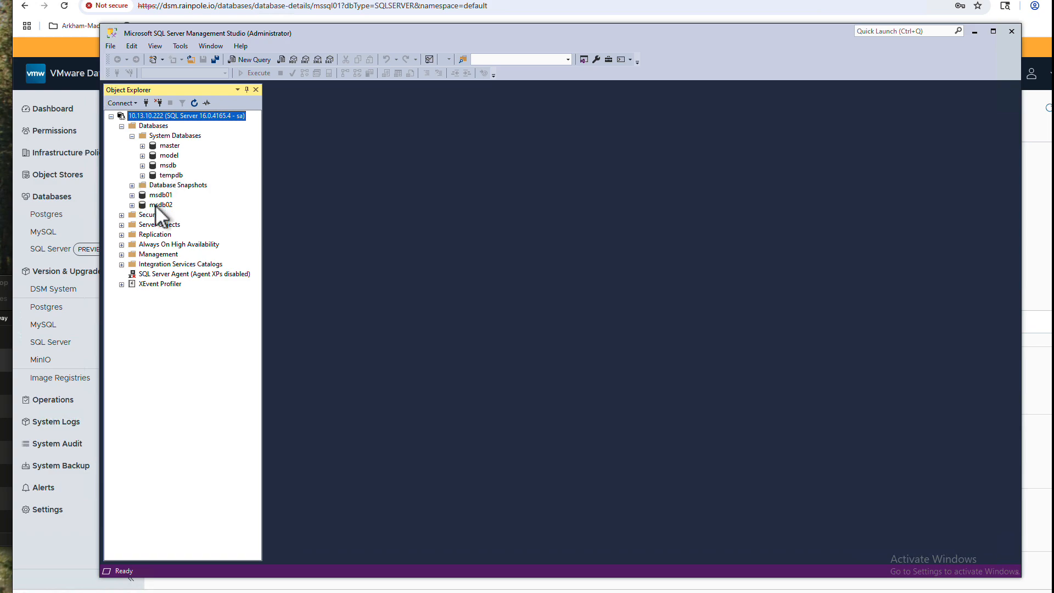
pyautogui.click(146, 102)
# Try logging in with the msdb01 owner's login and dismiss the resulting login failure
pyautogui.click(547, 289)
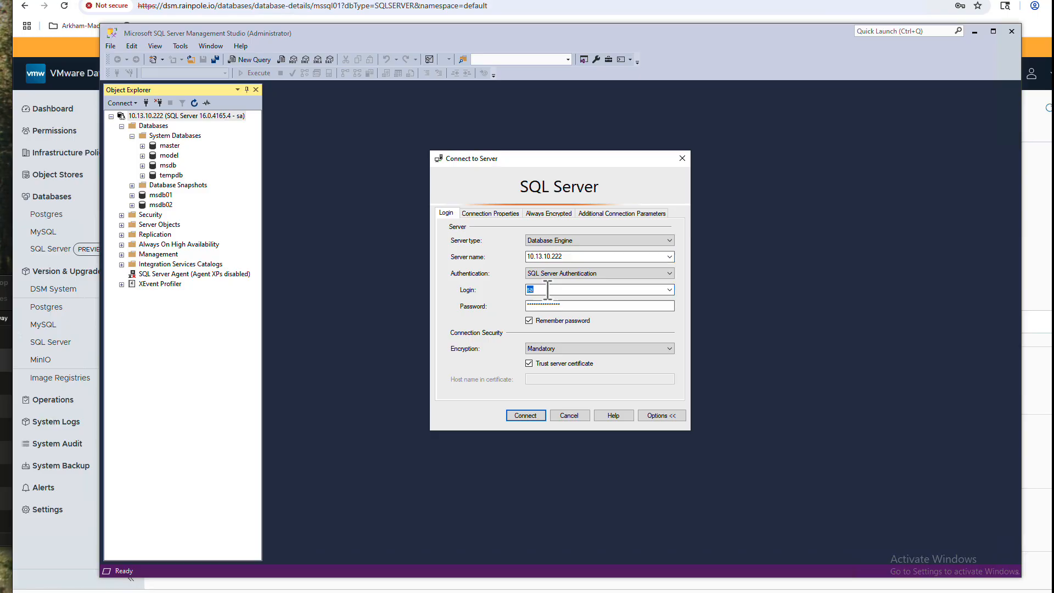
pyautogui.write('com')
pyautogui.click(542, 306)
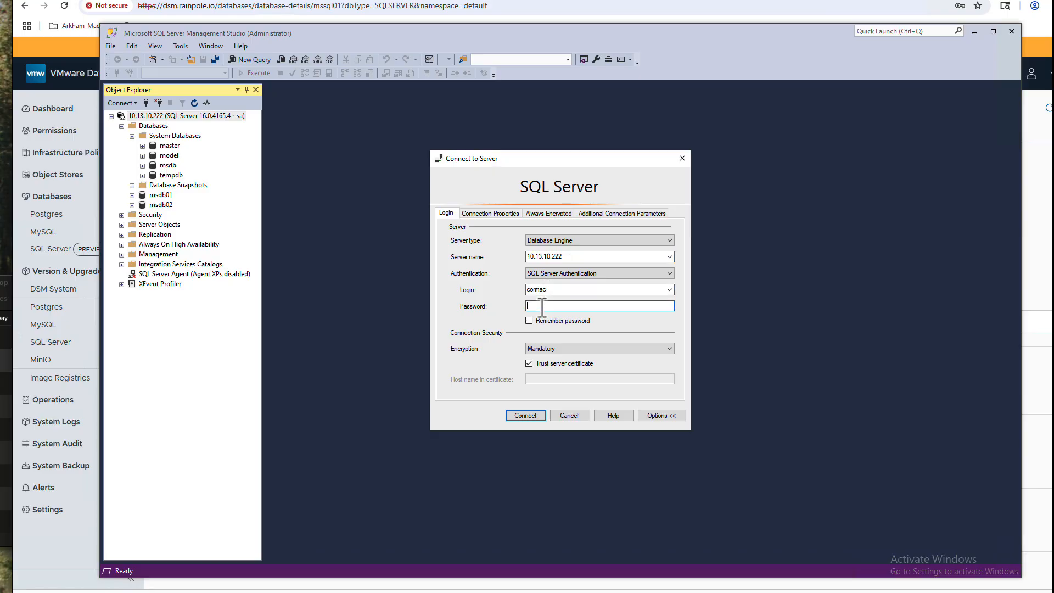
pyautogui.click(526, 415)
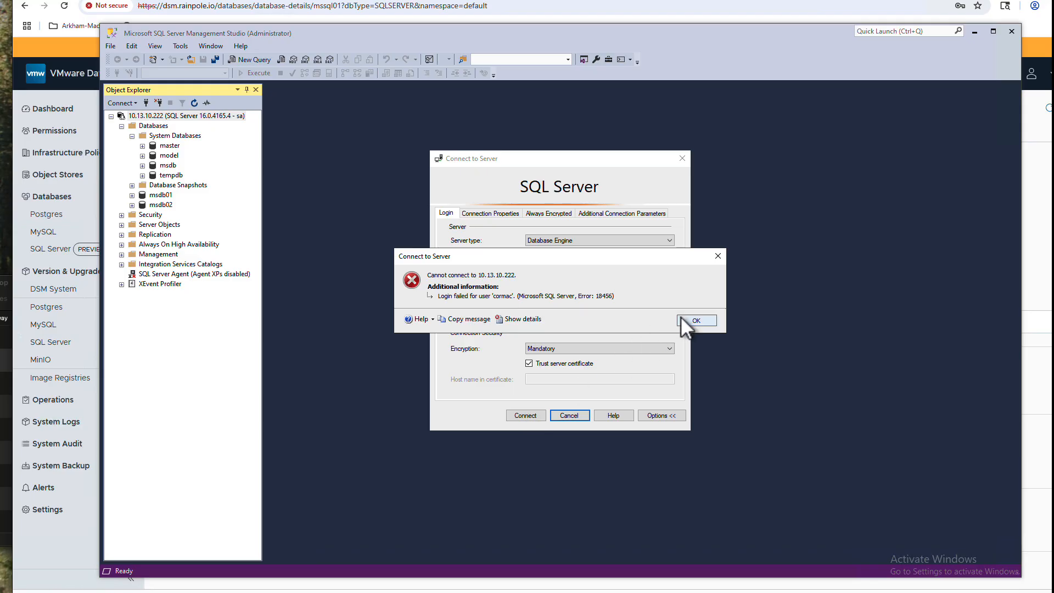
pyautogui.click(695, 320)
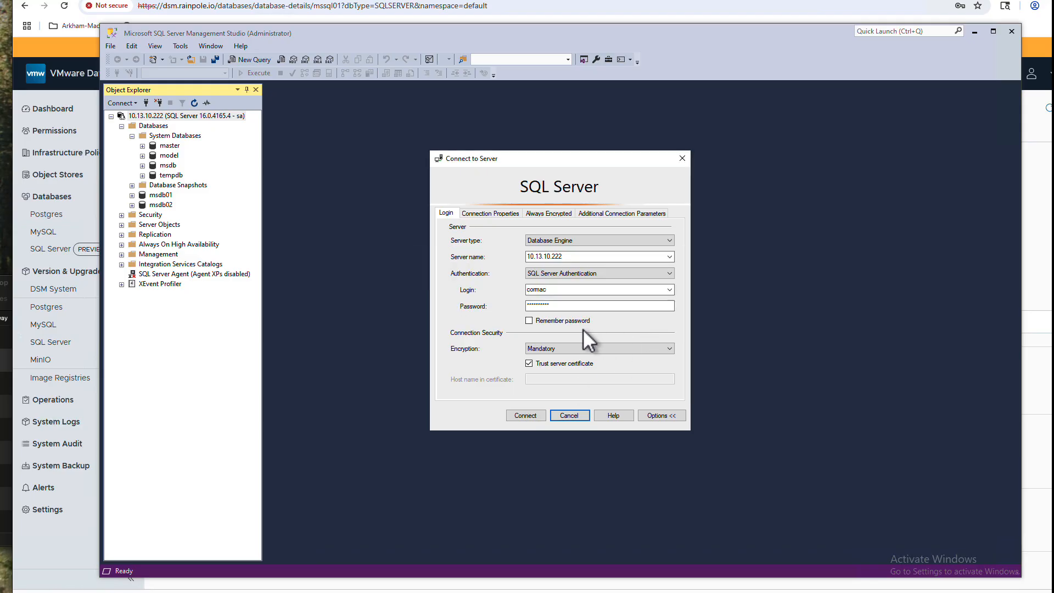
# Connect with Connect to database set to msdb01, then expand Databases > msdb01
pyautogui.click(509, 215)
pyautogui.click(547, 248)
pyautogui.doubleClick(544, 248)
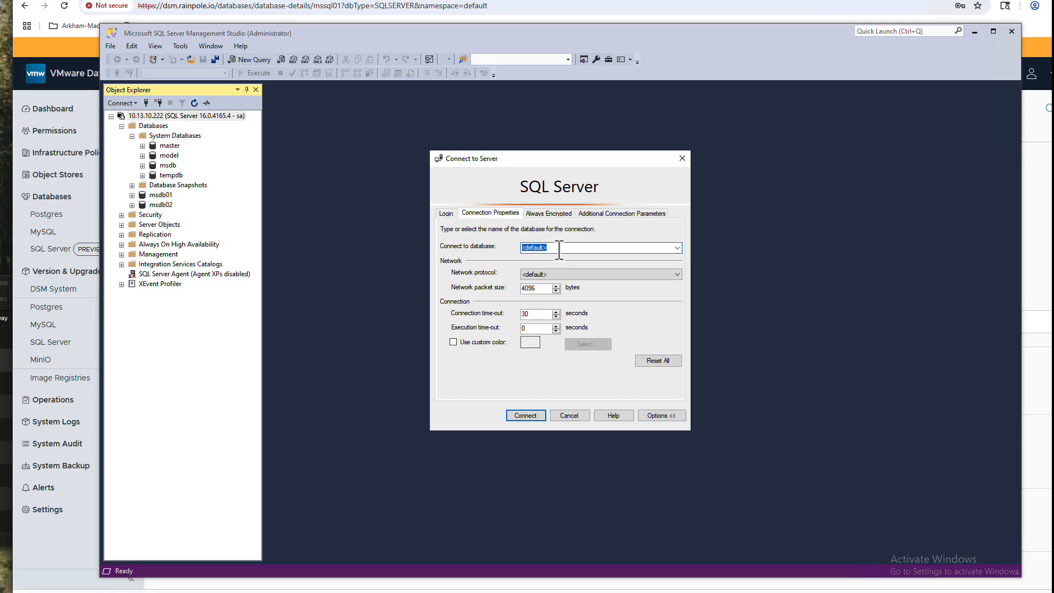
pyautogui.write('msdb01')
pyautogui.click(524, 417)
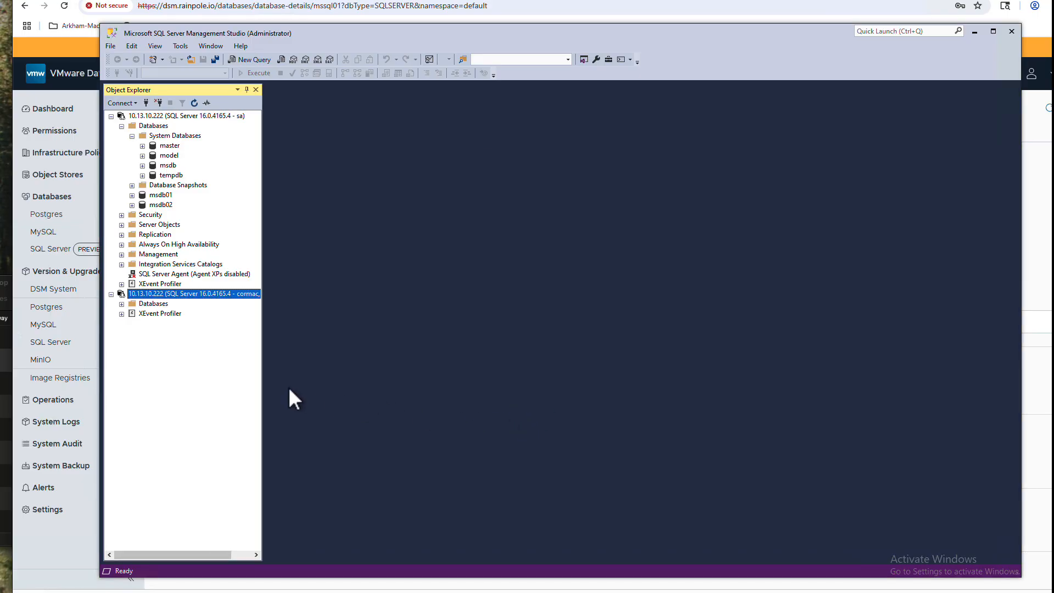
pyautogui.click(122, 305)
pyautogui.click(133, 314)
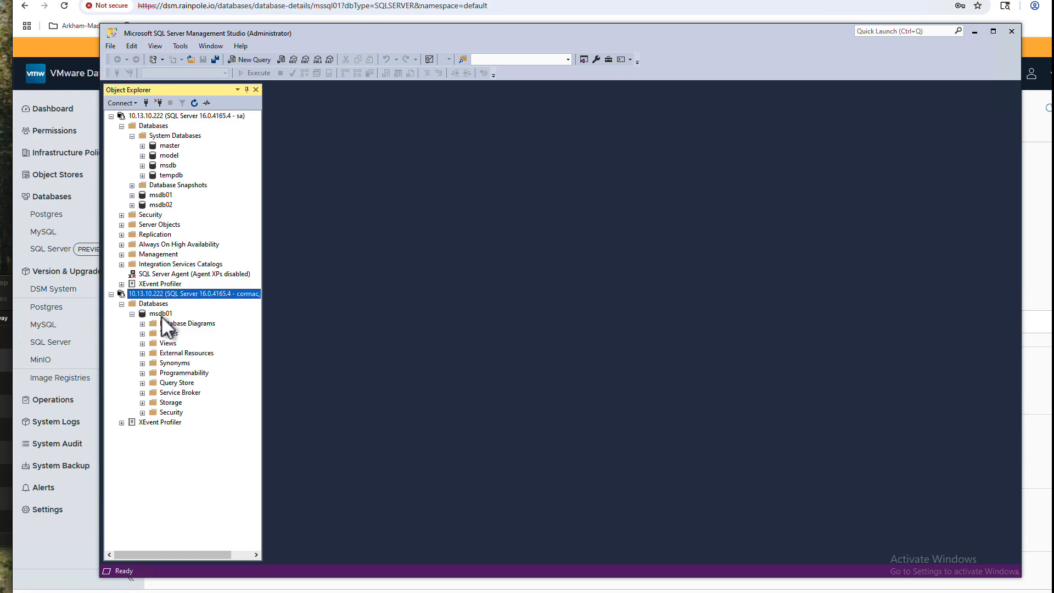
pyautogui.click(160, 314)
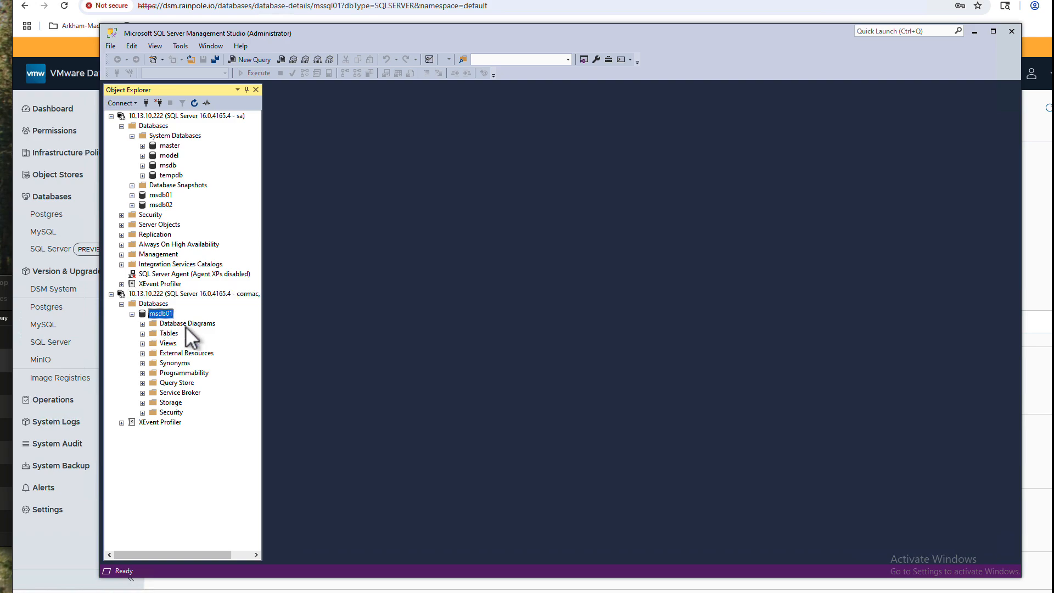
# Start a new Database Engine connection with the msdb02 owner's login and Connect to database msdb02
pyautogui.click(121, 102)
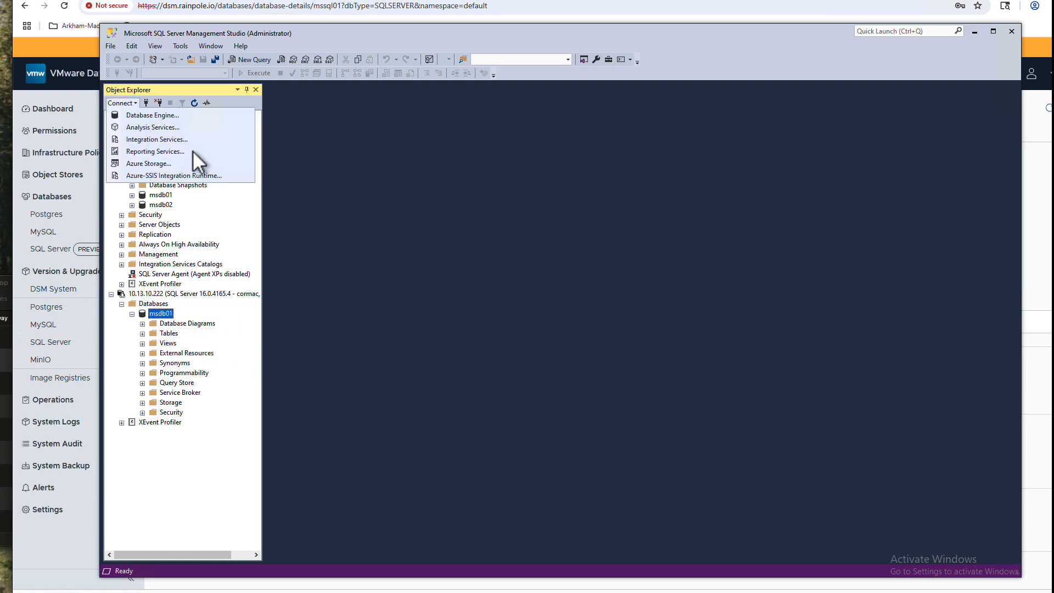
pyautogui.click(144, 105)
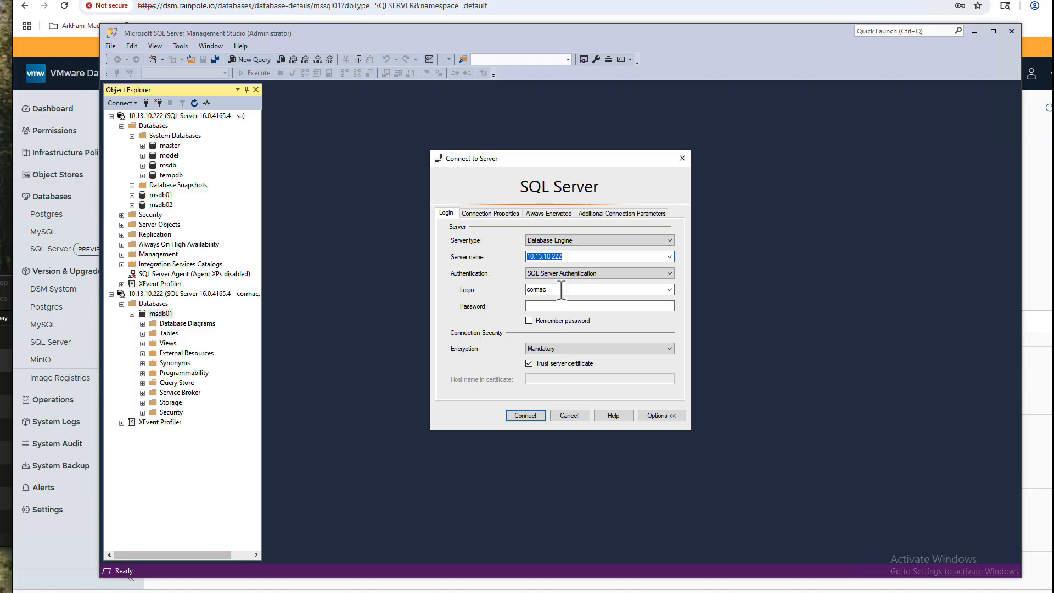
pyautogui.click(562, 289)
pyautogui.write('duncan')
pyautogui.click(482, 213)
pyautogui.doubleClick(550, 248)
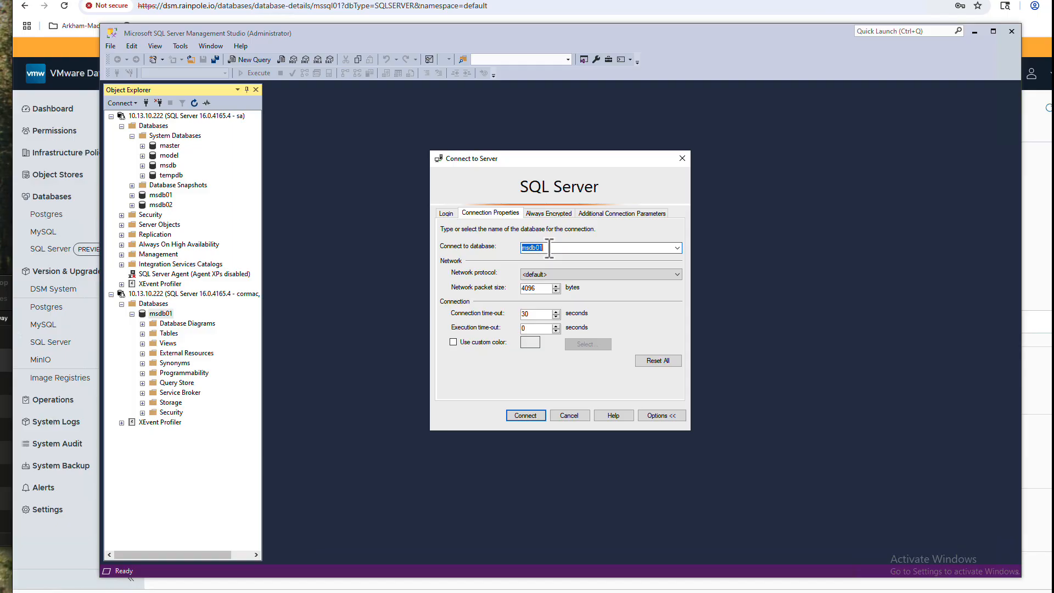
pyautogui.write('msdb02')
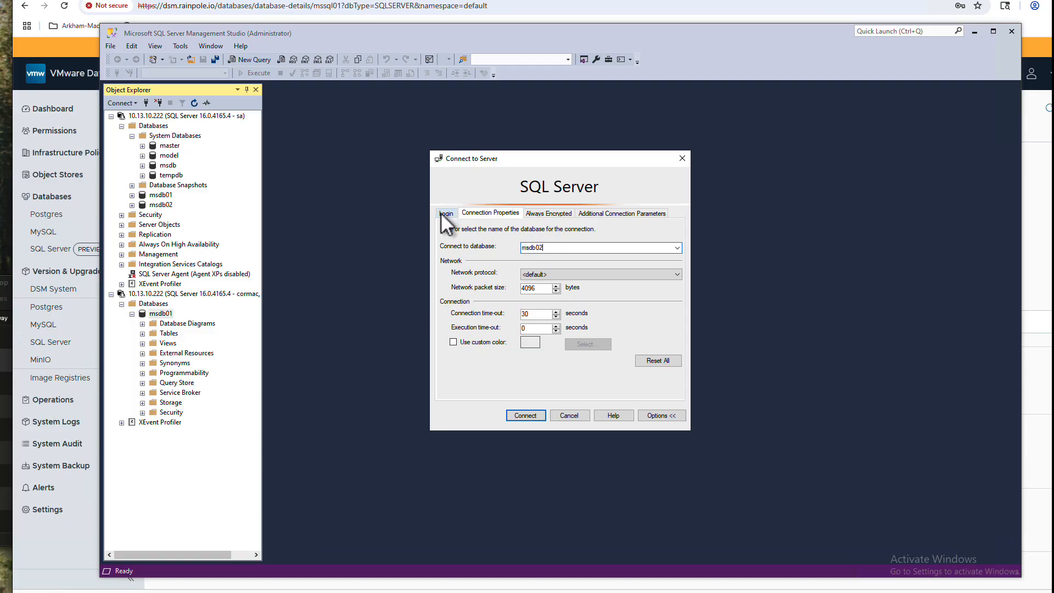
# Enter the owner's password, connect, and expand Databases to show msdb02
pyautogui.click(443, 214)
pyautogui.click(570, 306)
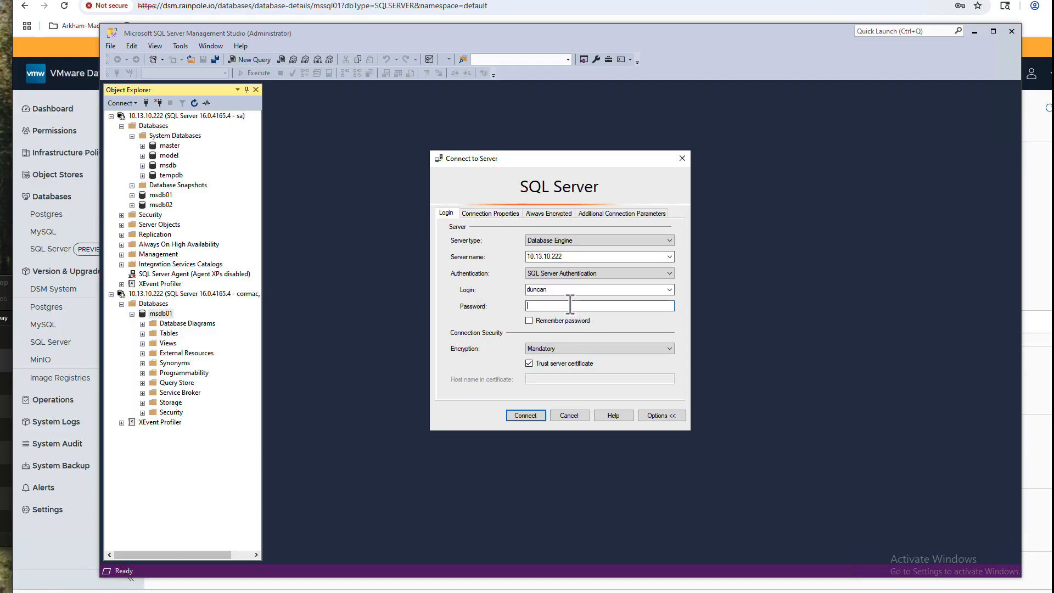
pyautogui.write('**********')
pyautogui.click(536, 415)
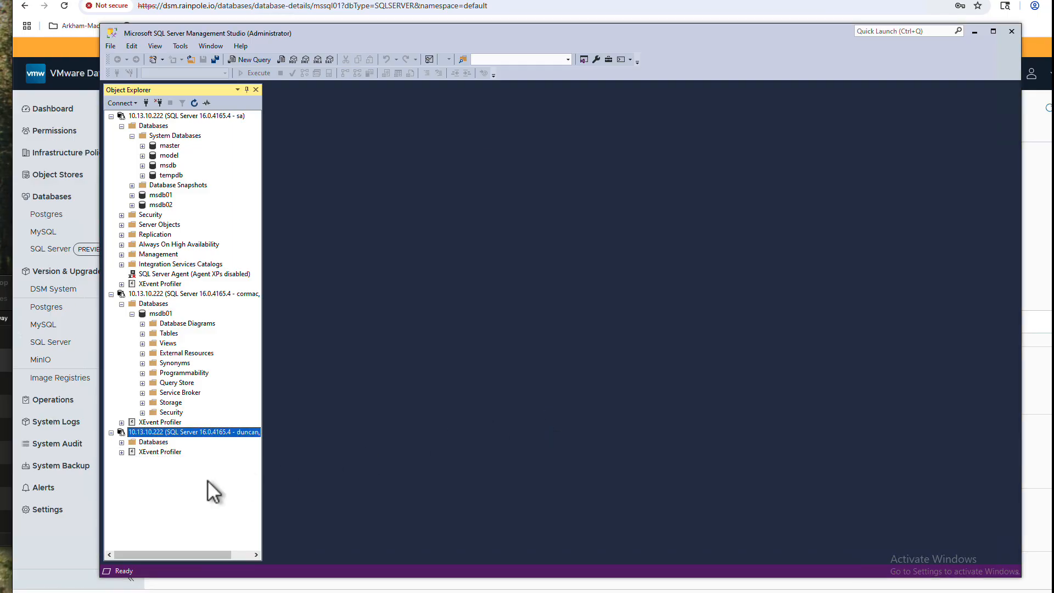
pyautogui.click(122, 442)
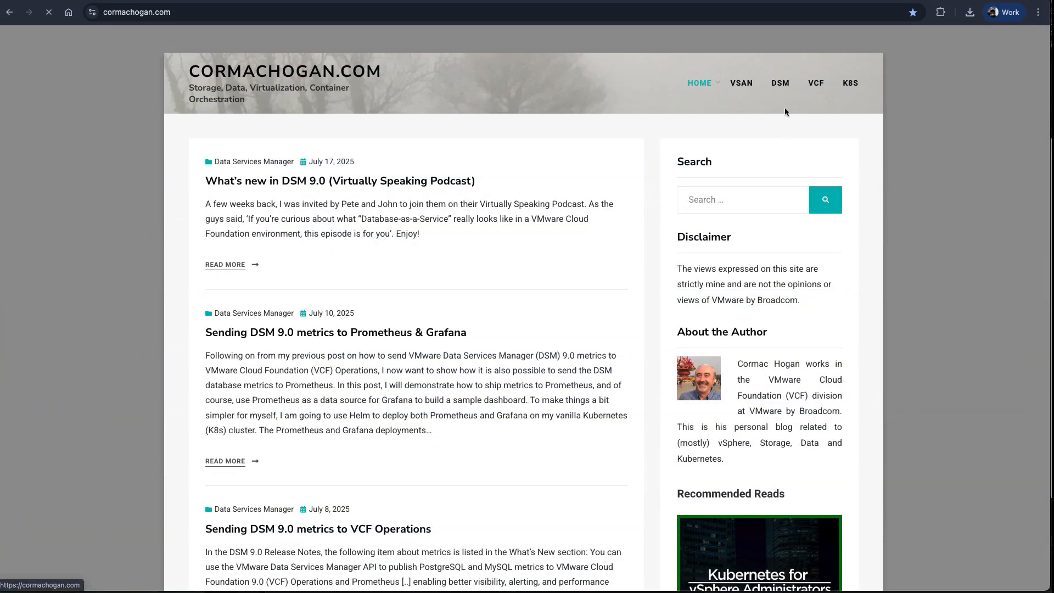
# Open the blog's DSM page and scroll through the DSM 9.0, 2.2.x, 2.1 and DSM & CCI posts
pyautogui.click(787, 84)
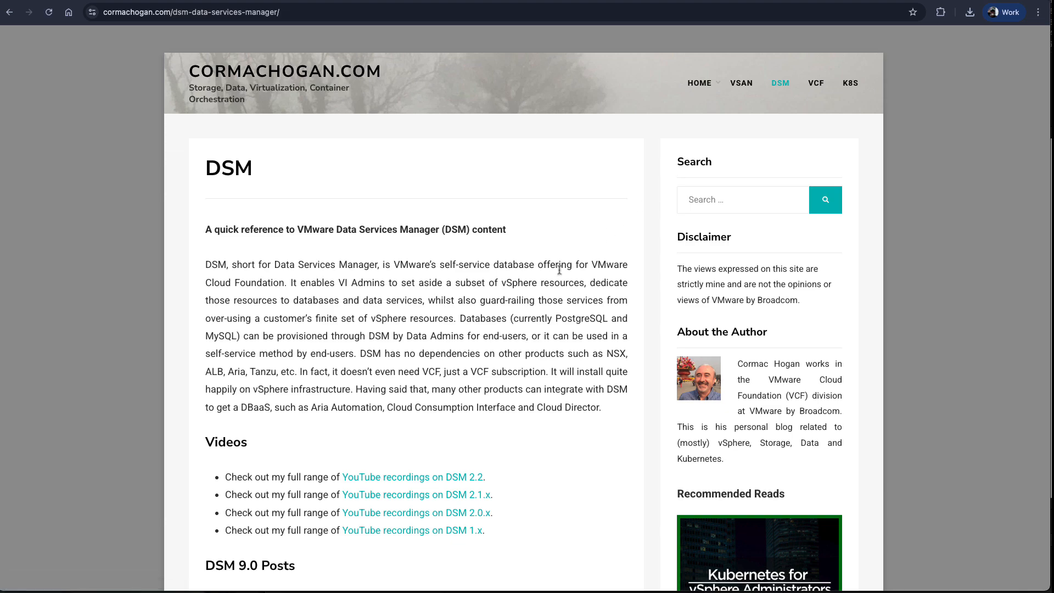
pyautogui.scroll(-3, 560, 269)
pyautogui.scroll(-10, 559, 269)
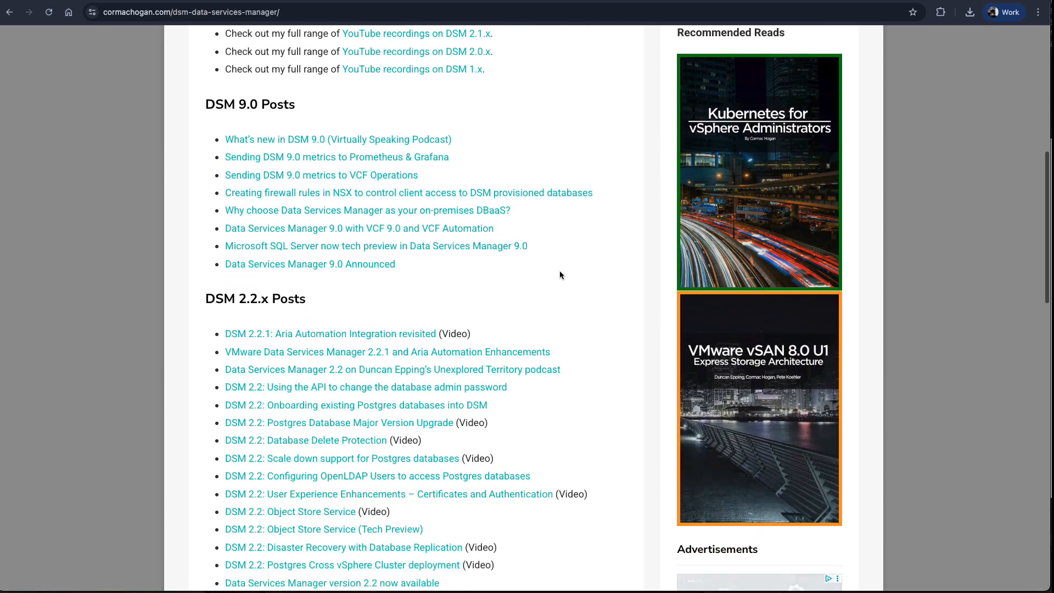
pyautogui.scroll(-10, 559, 270)
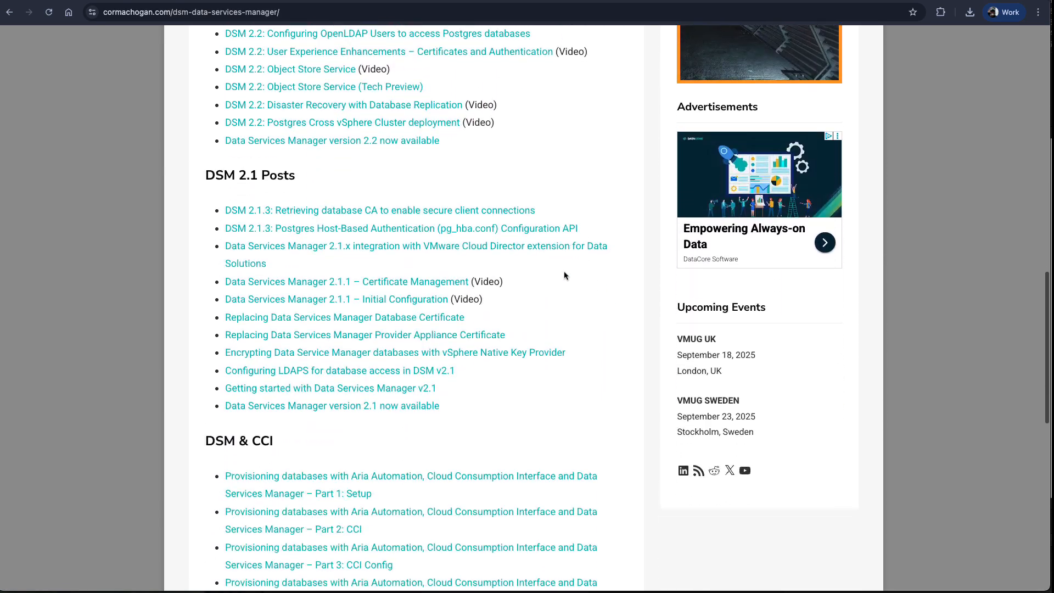